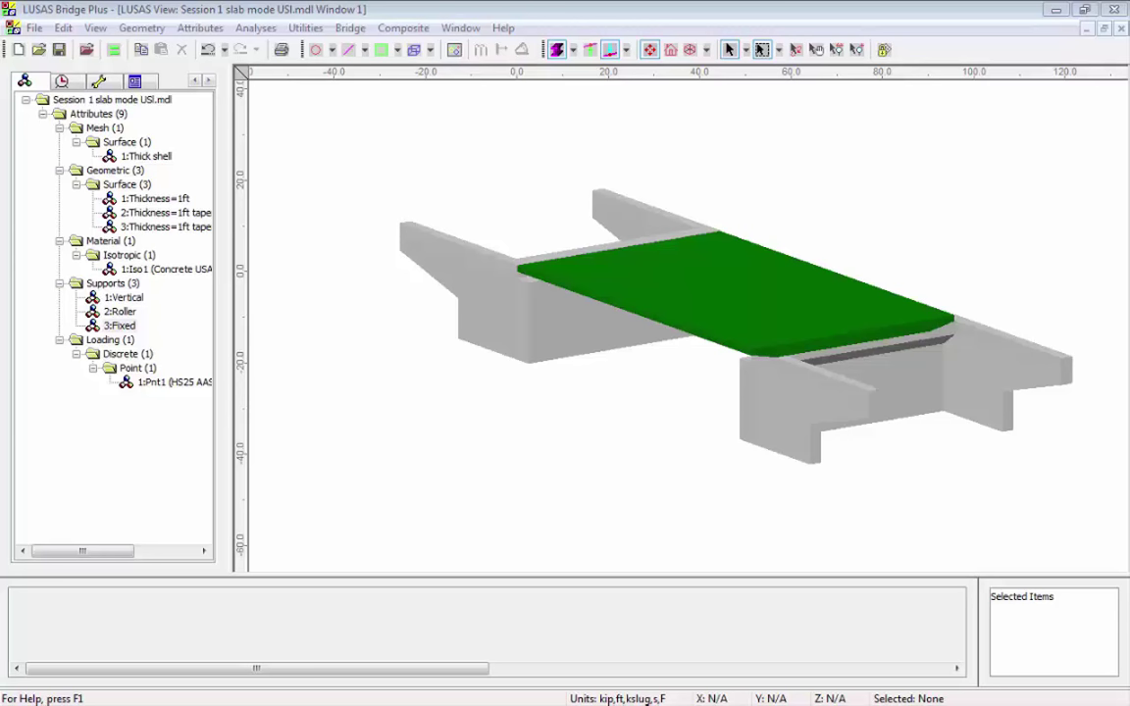
- Isolate the surfaces meshed with Thick shell, turn off fleshing and display the support symbols
right_click(169, 156)
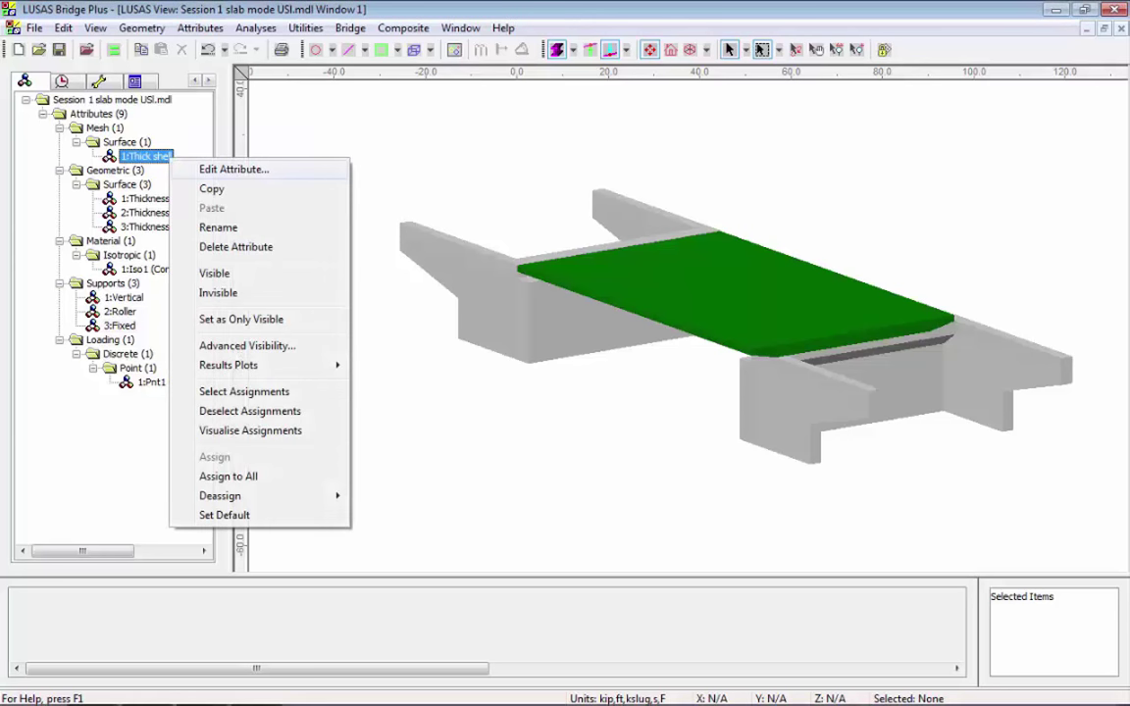
click(240, 319)
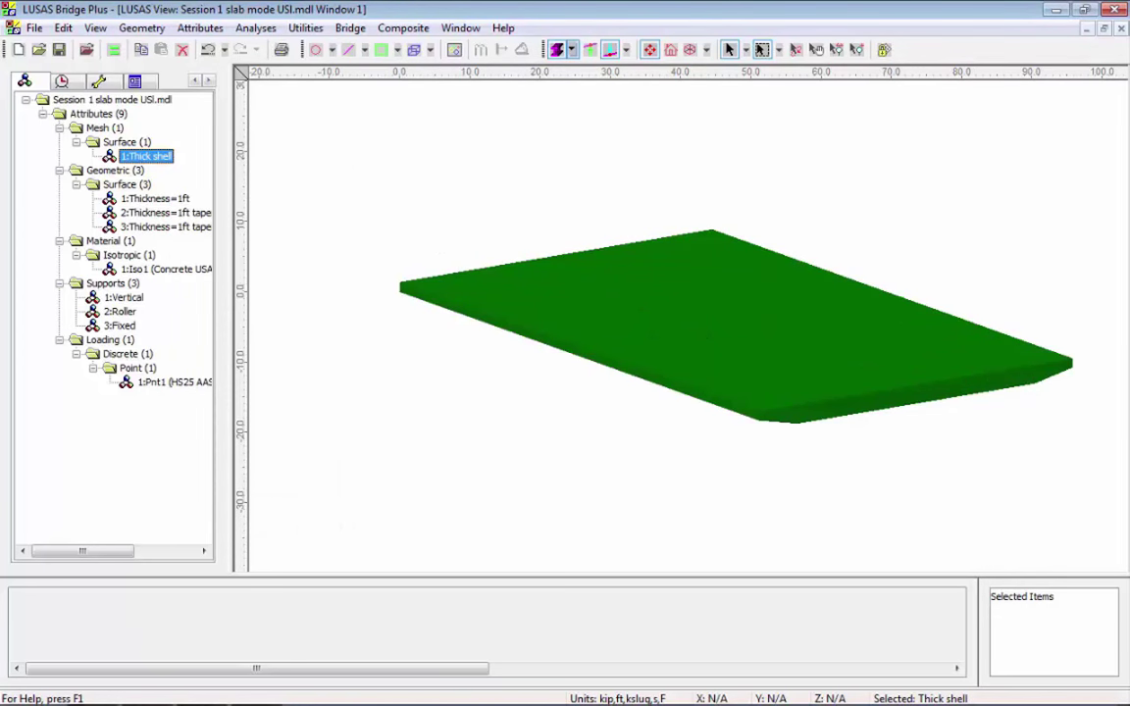
click(556, 49)
click(589, 49)
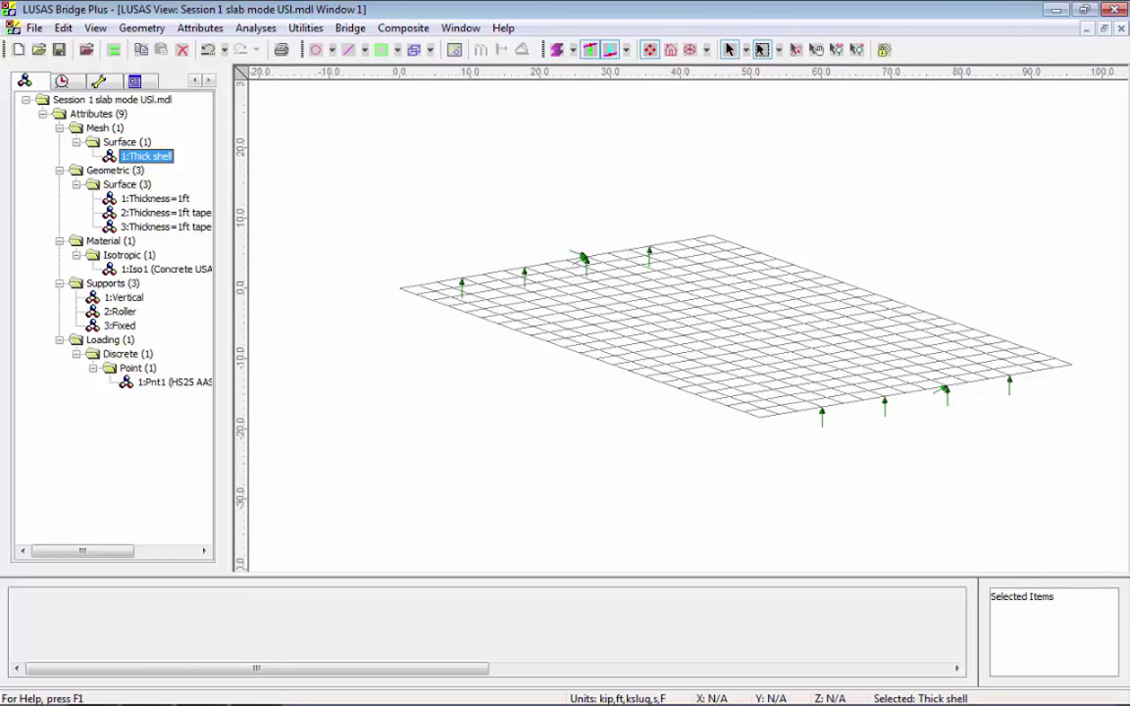
- Check the restraint definition of the Vertical support and return the model to plan view
double_click(123, 297)
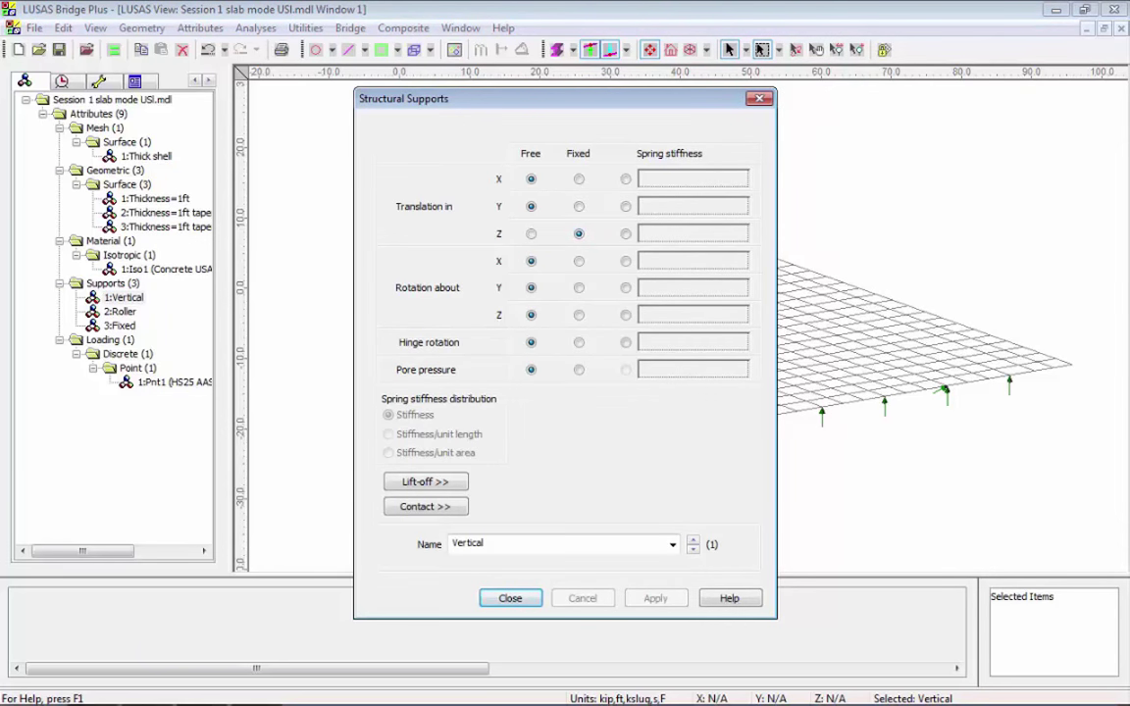
key(Escape)
click(670, 49)
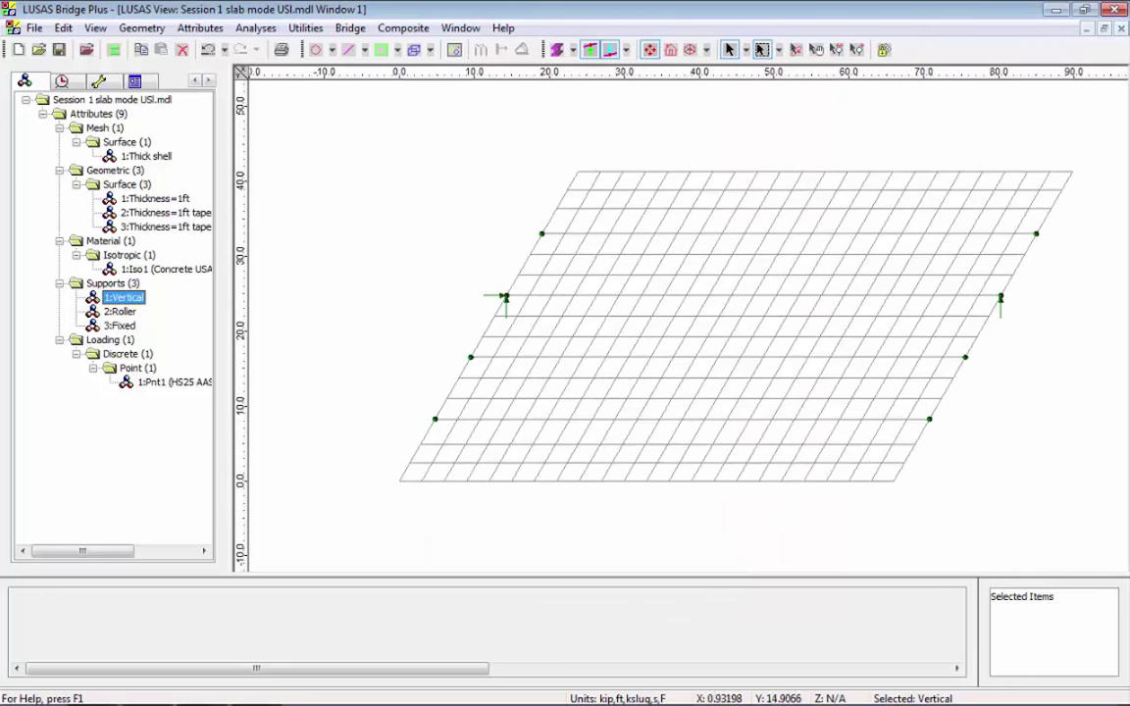
- Make the Design truck loadcase active to display its wheel loads on the slab
click(62, 80)
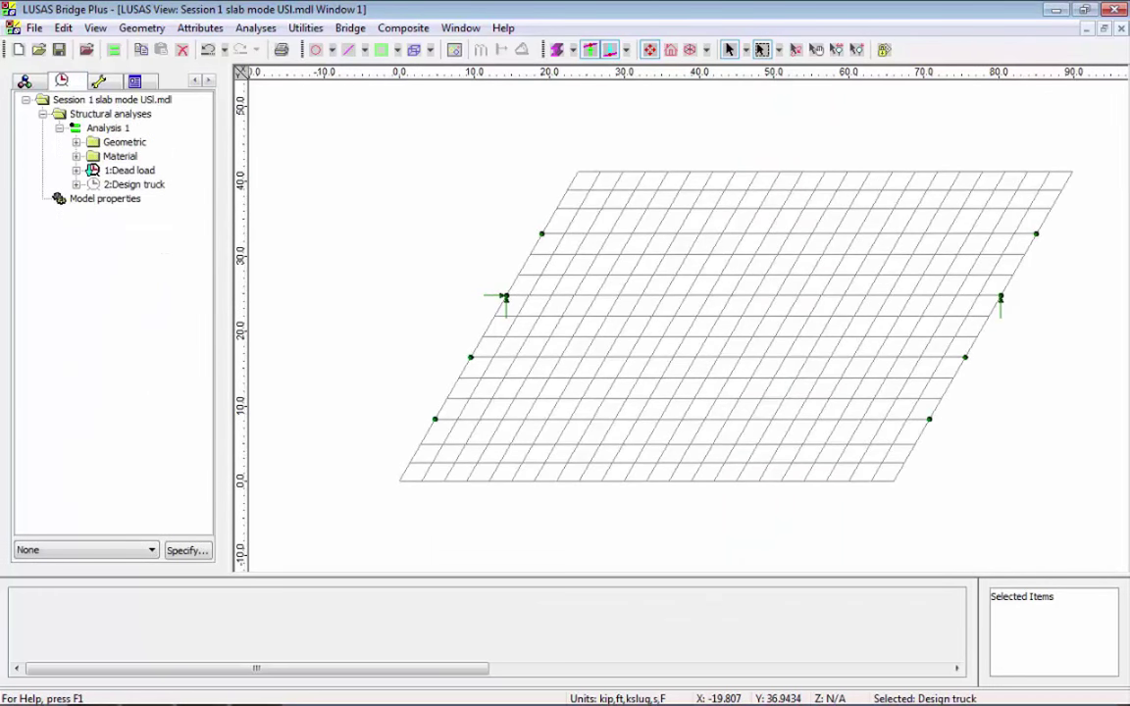
right_click(155, 185)
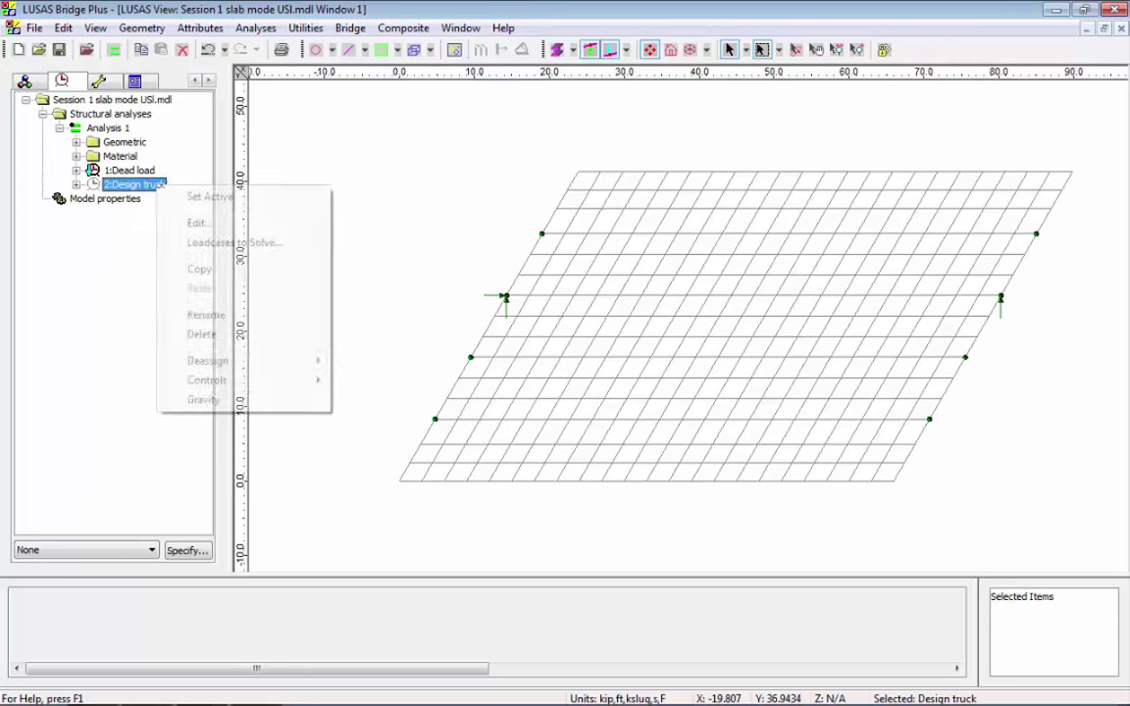
click(210, 196)
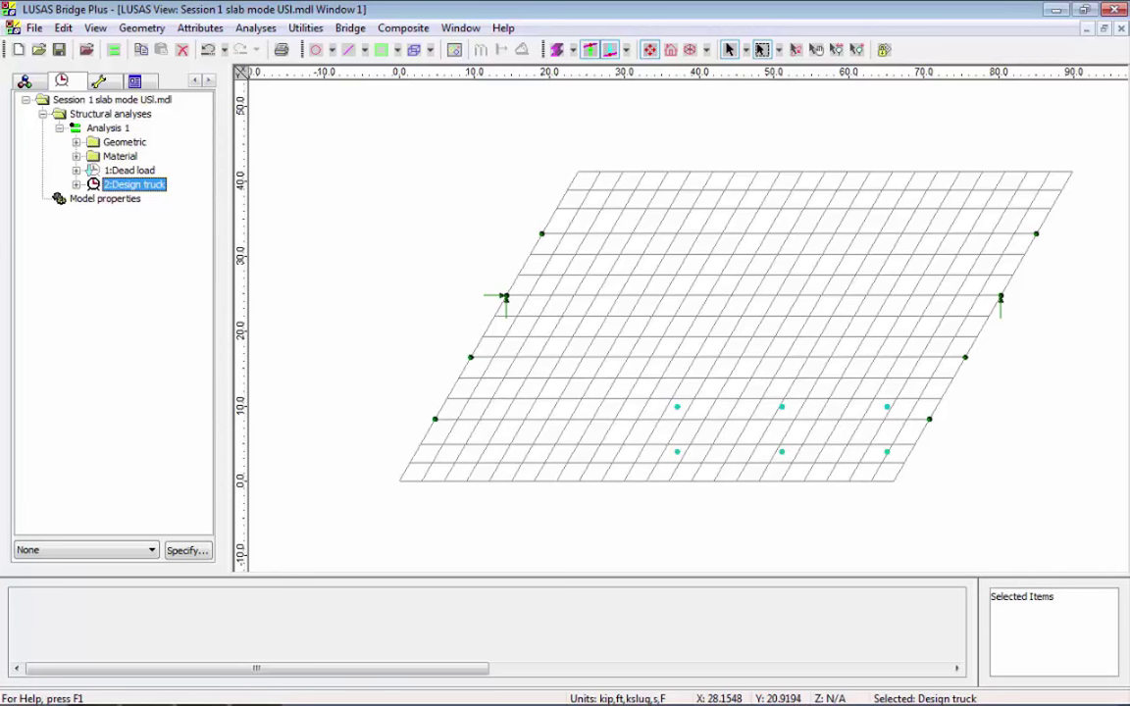
- Exclude the Design truck loadcase from the loadcases to solve in Analysis 1
right_click(127, 128)
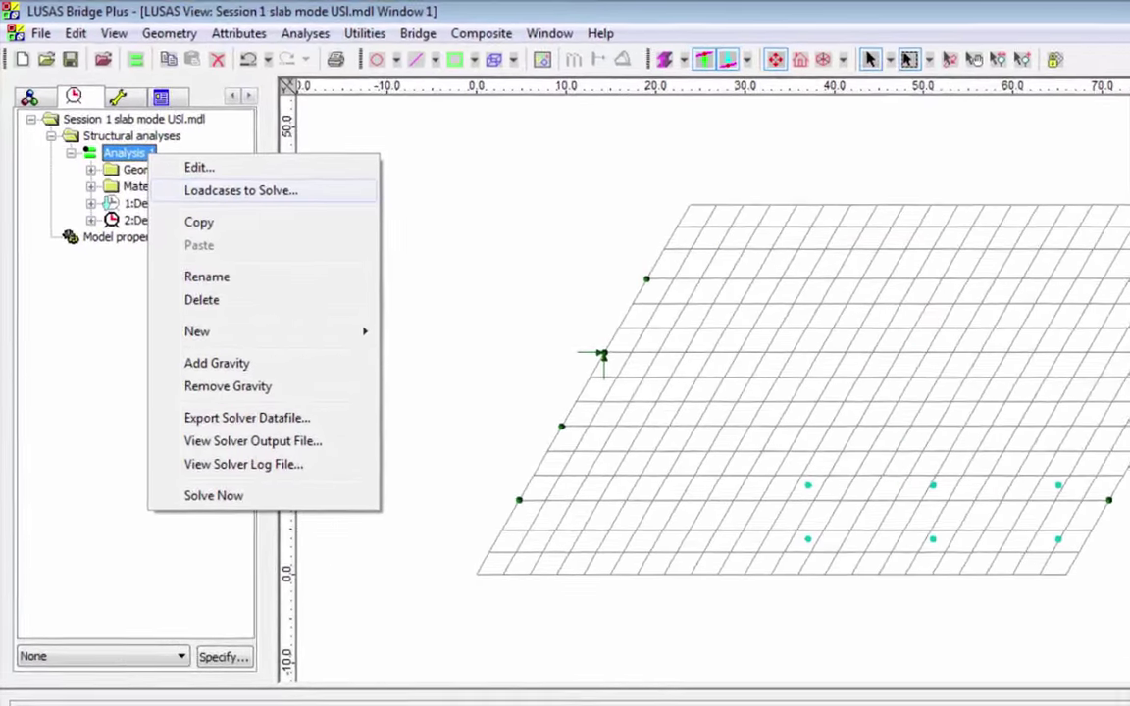
click(201, 160)
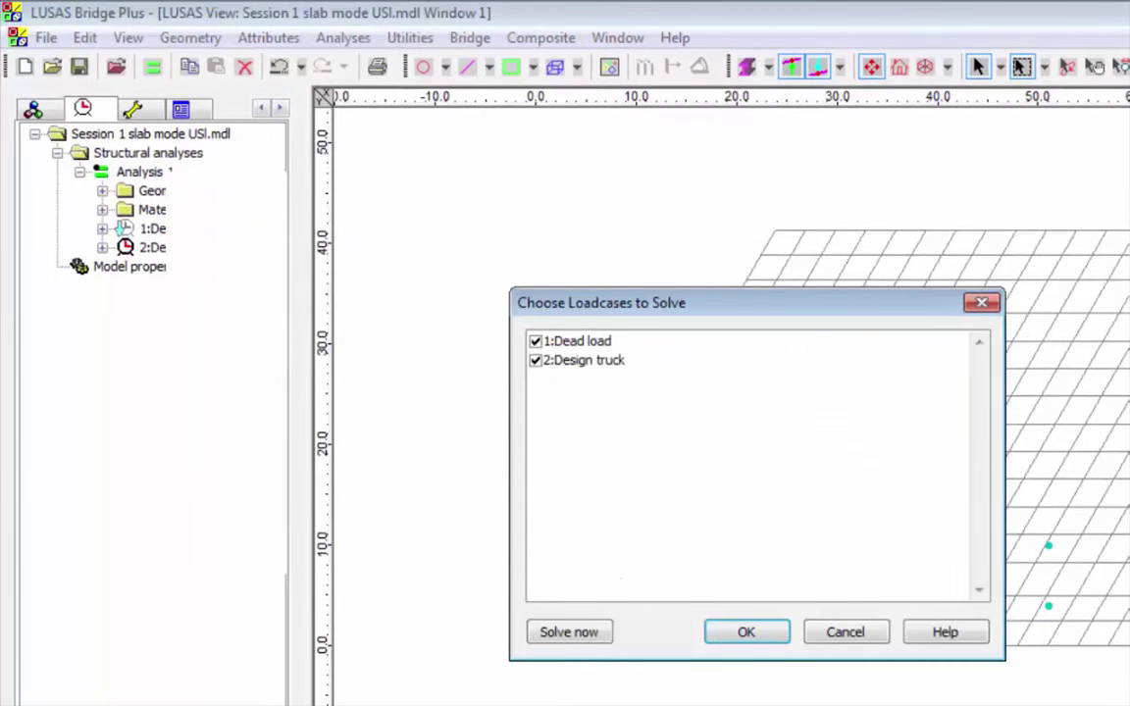
click(535, 360)
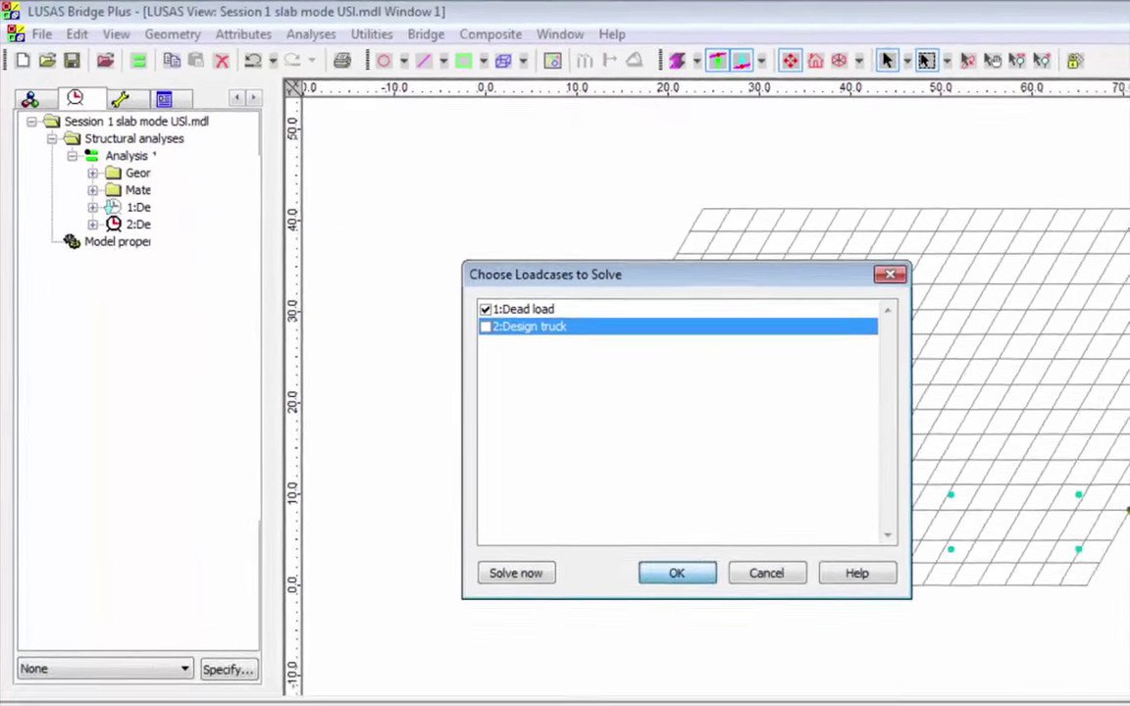
click(745, 631)
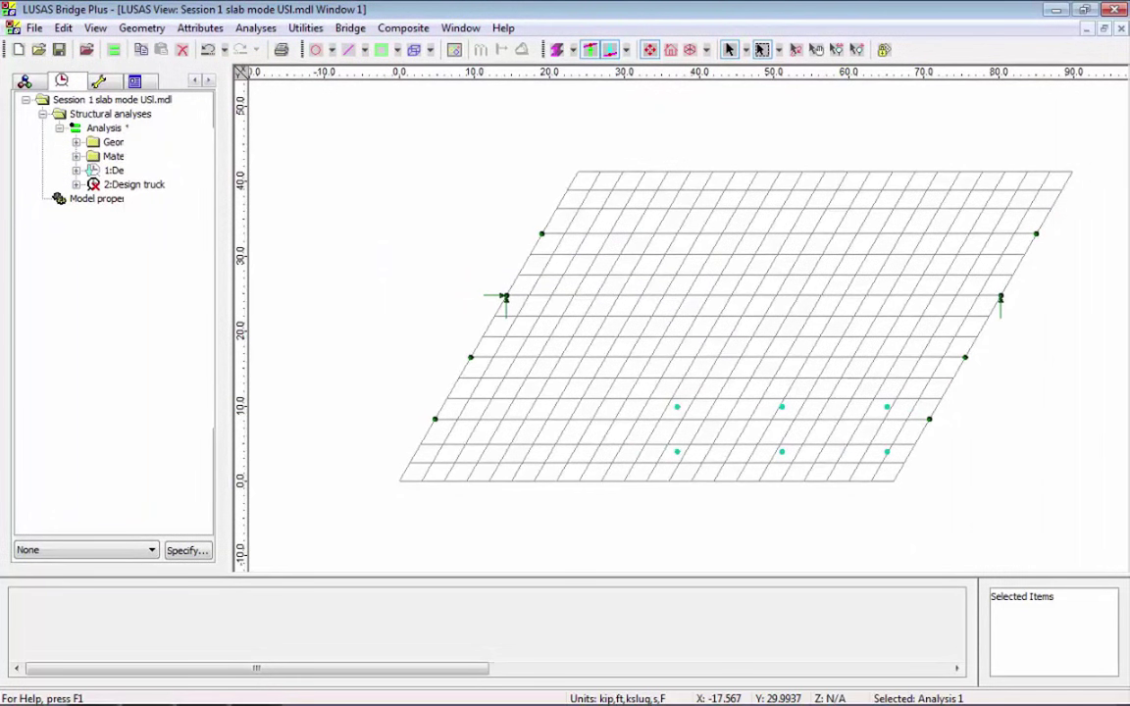
- Solve Analysis 1 for the Dead load case and save the model
click(129, 169)
click(114, 49)
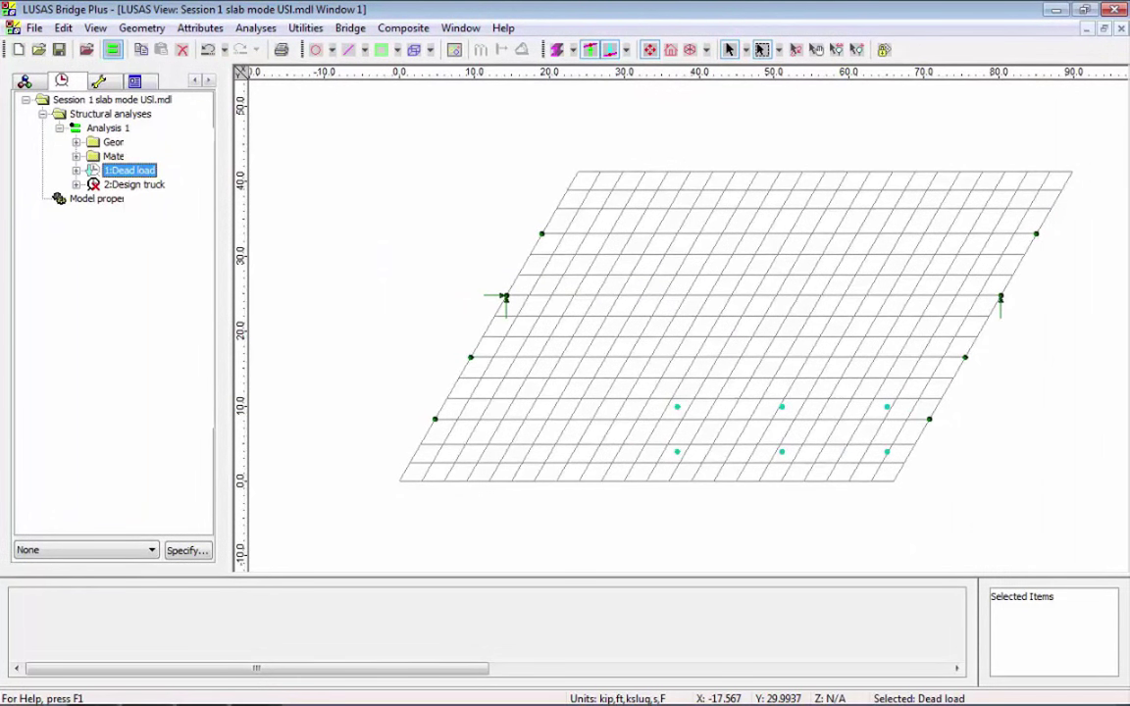
key(Return)
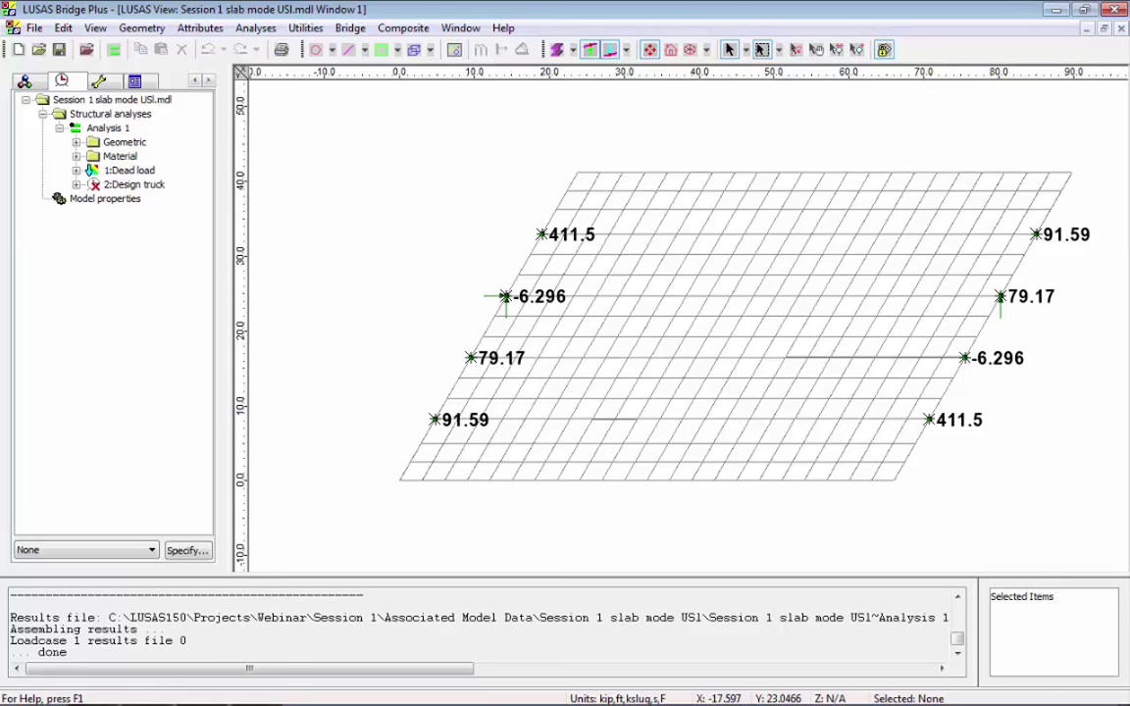
- Change the Vertical support's Z translation to a spring with a stiffness of 700
click(25, 81)
double_click(123, 297)
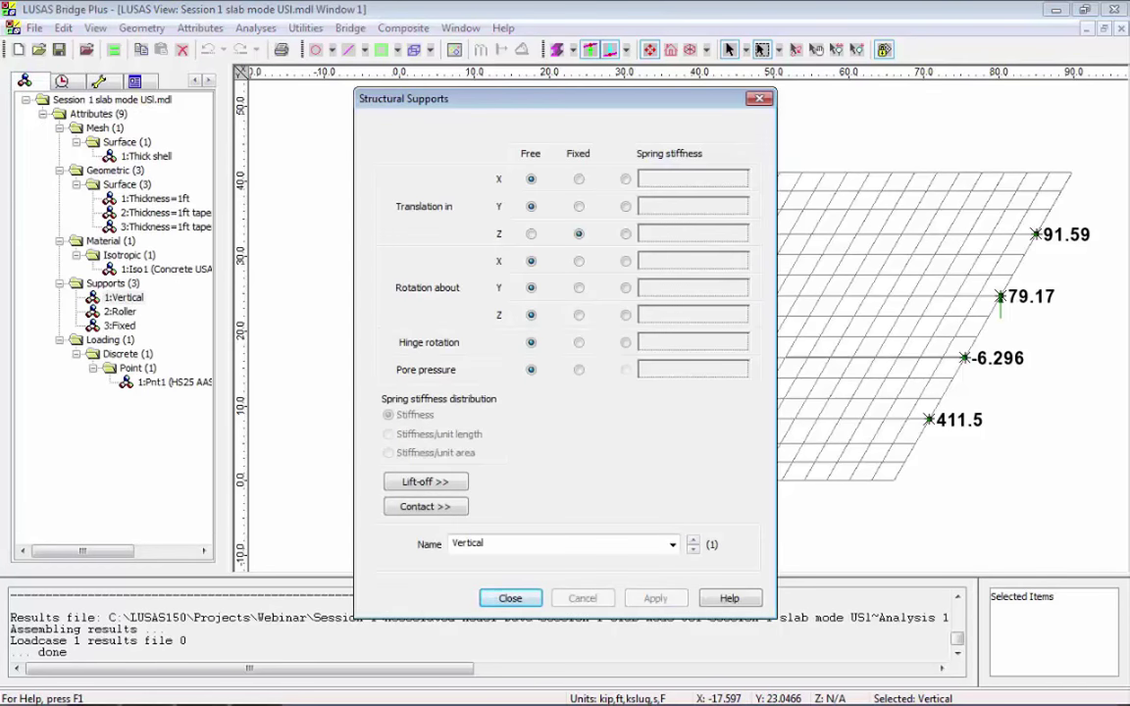
click(625, 234)
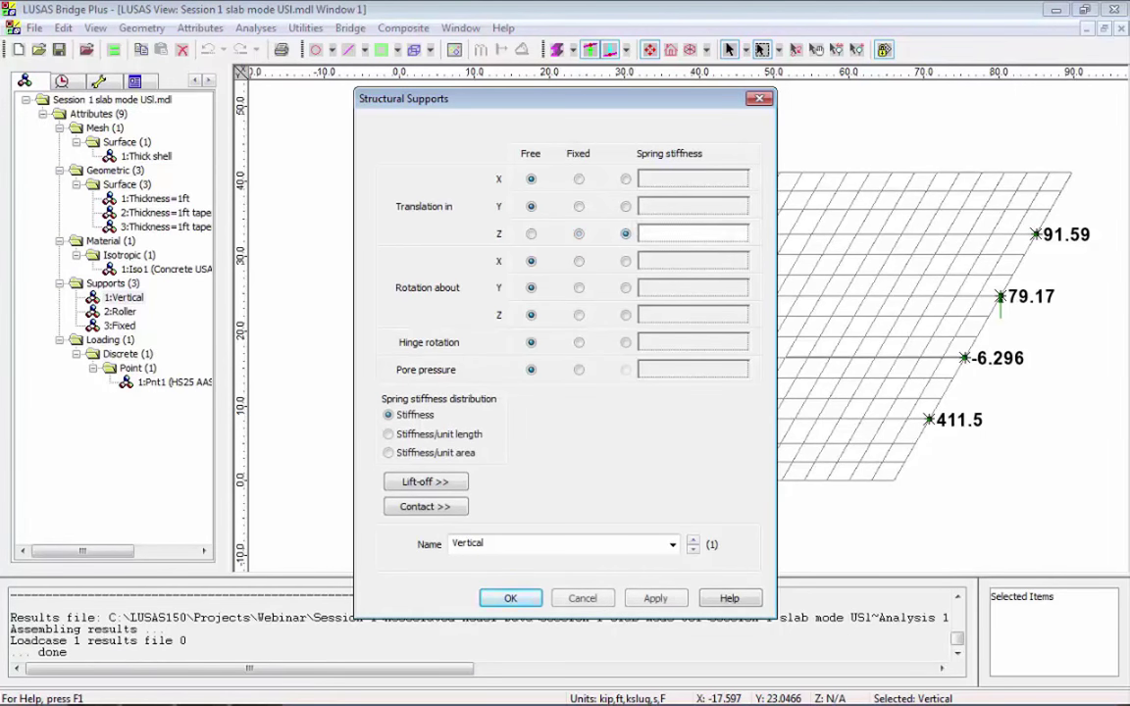
click(688, 232)
text(700)
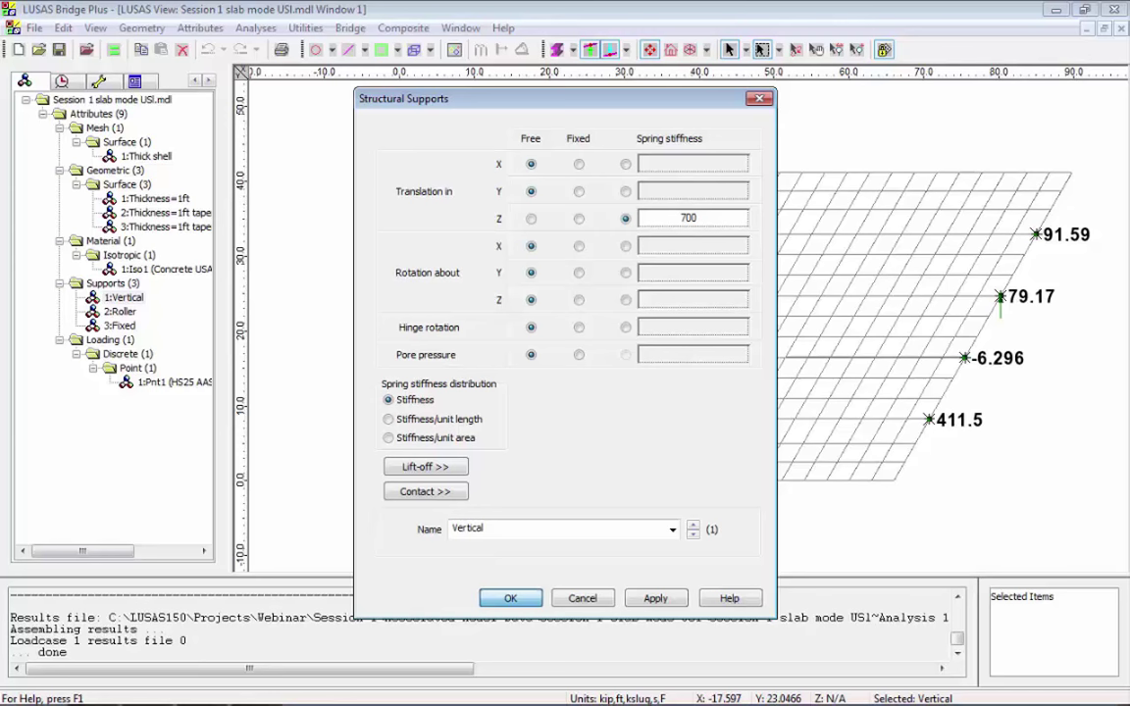
click(510, 598)
- Change the Roller support's Z translation to a spring with a stiffness of 700
double_click(120, 310)
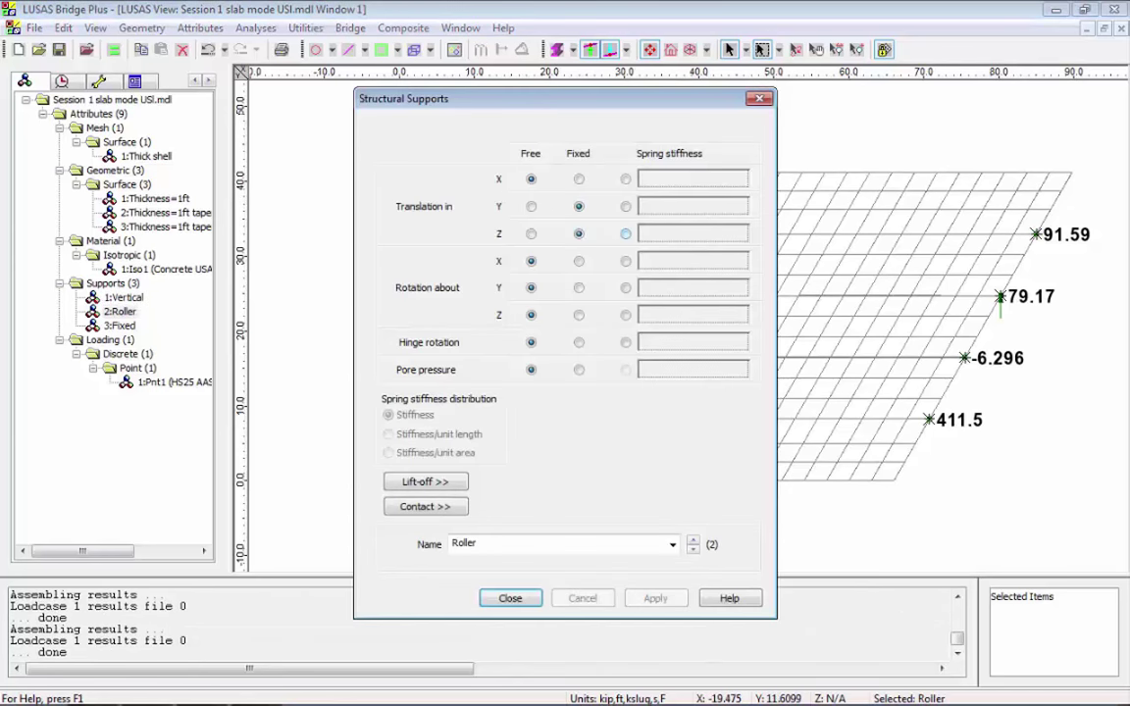
click(689, 233)
text(700)
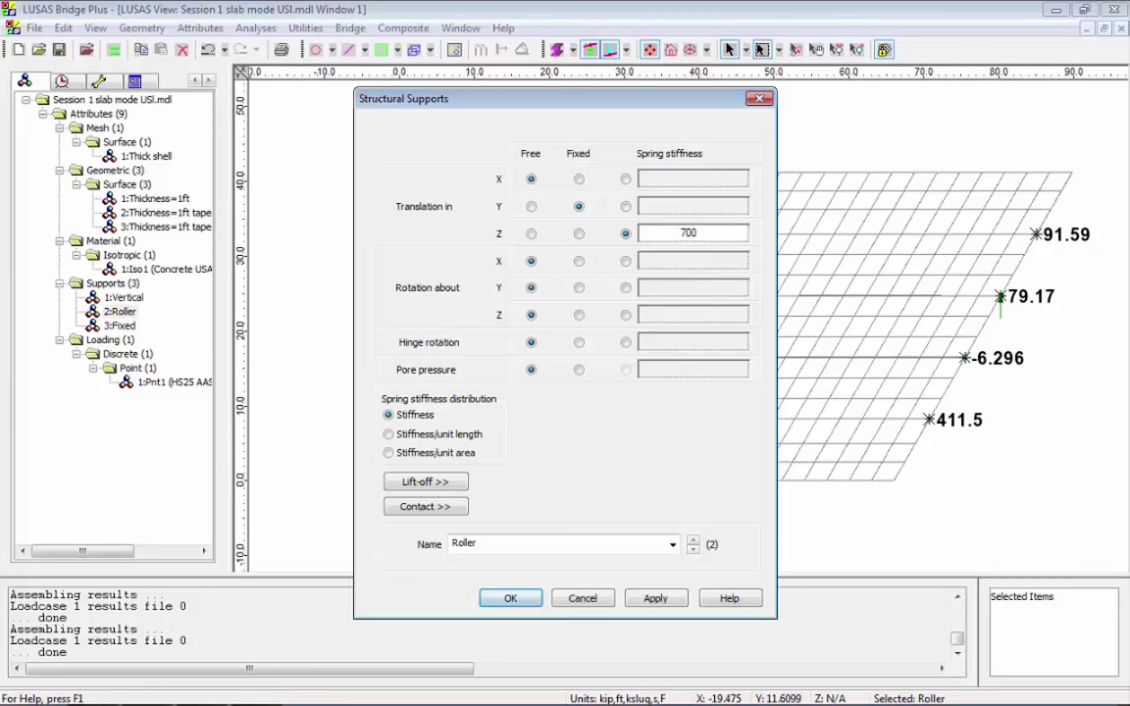
click(509, 598)
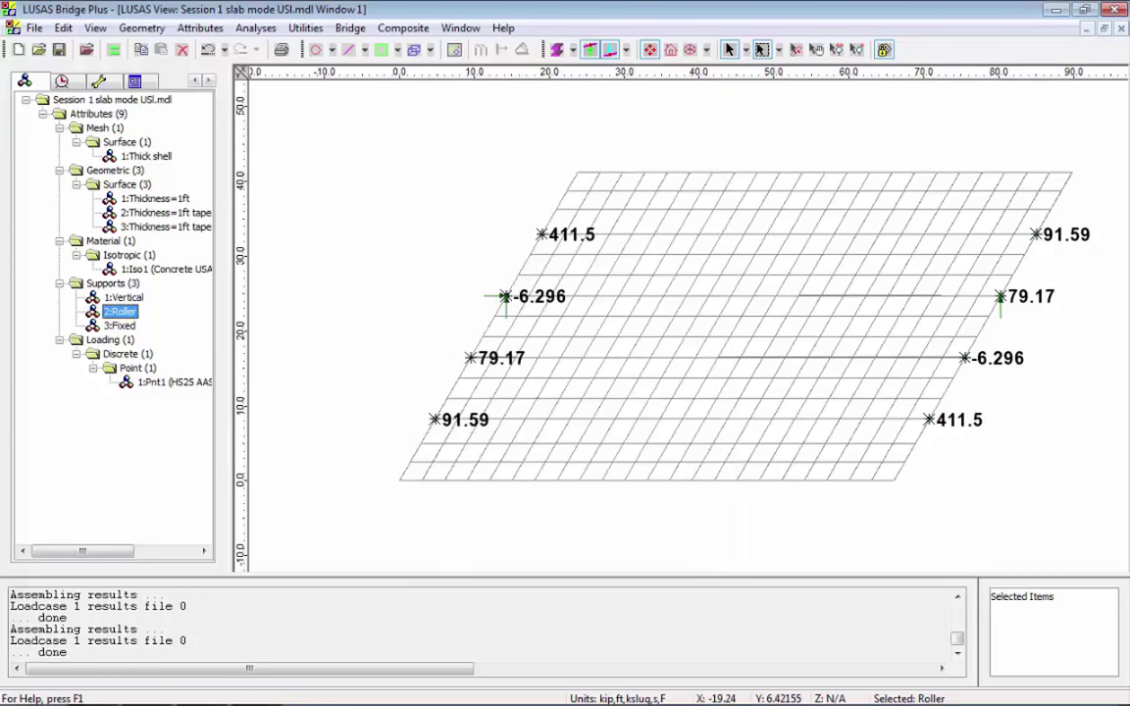
- Change the Fixed support's Z translation to a spring with a stiffness of 700
double_click(120, 325)
click(690, 232)
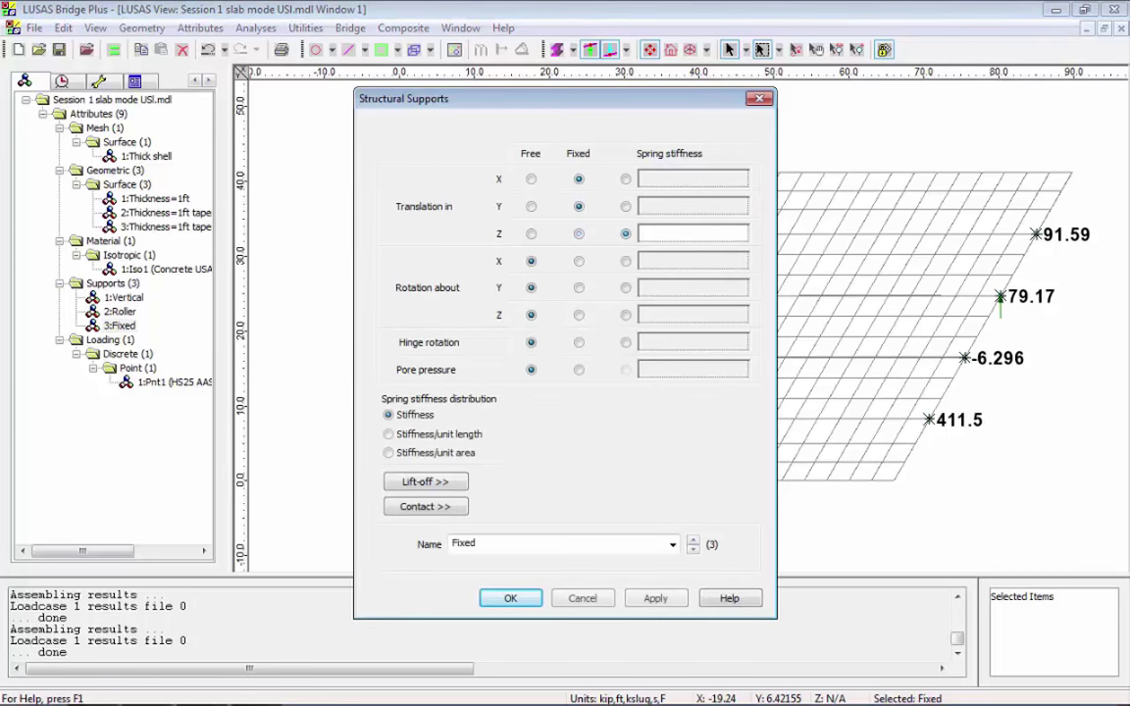
text(700)
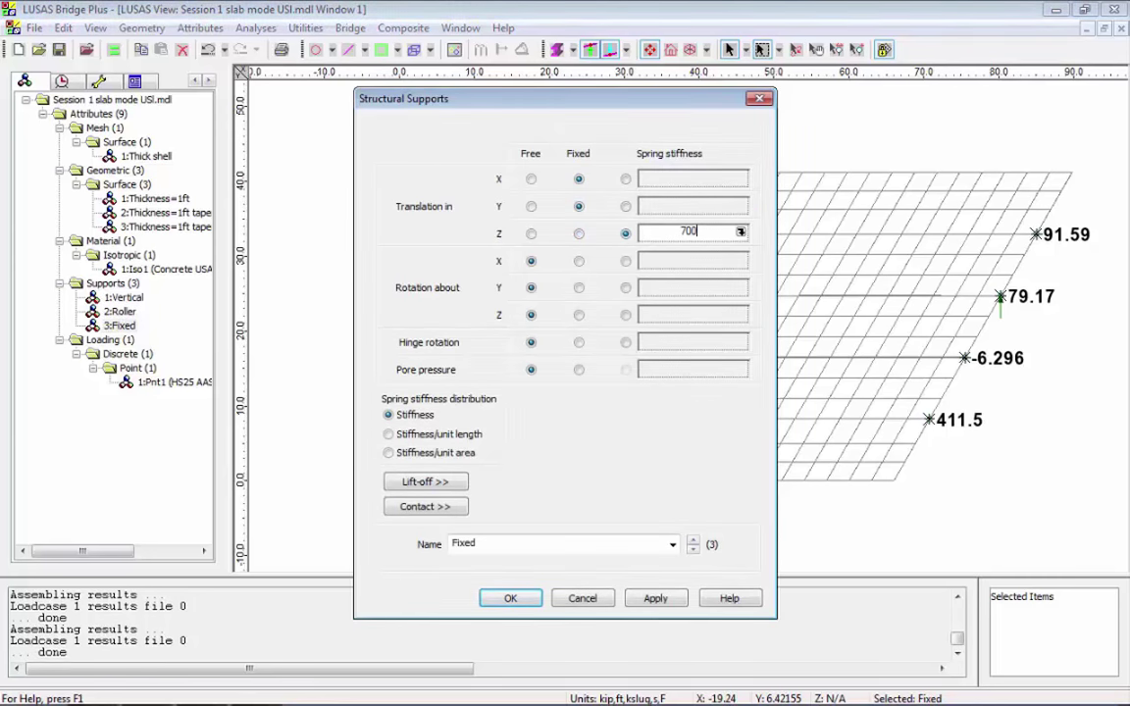
key(Return)
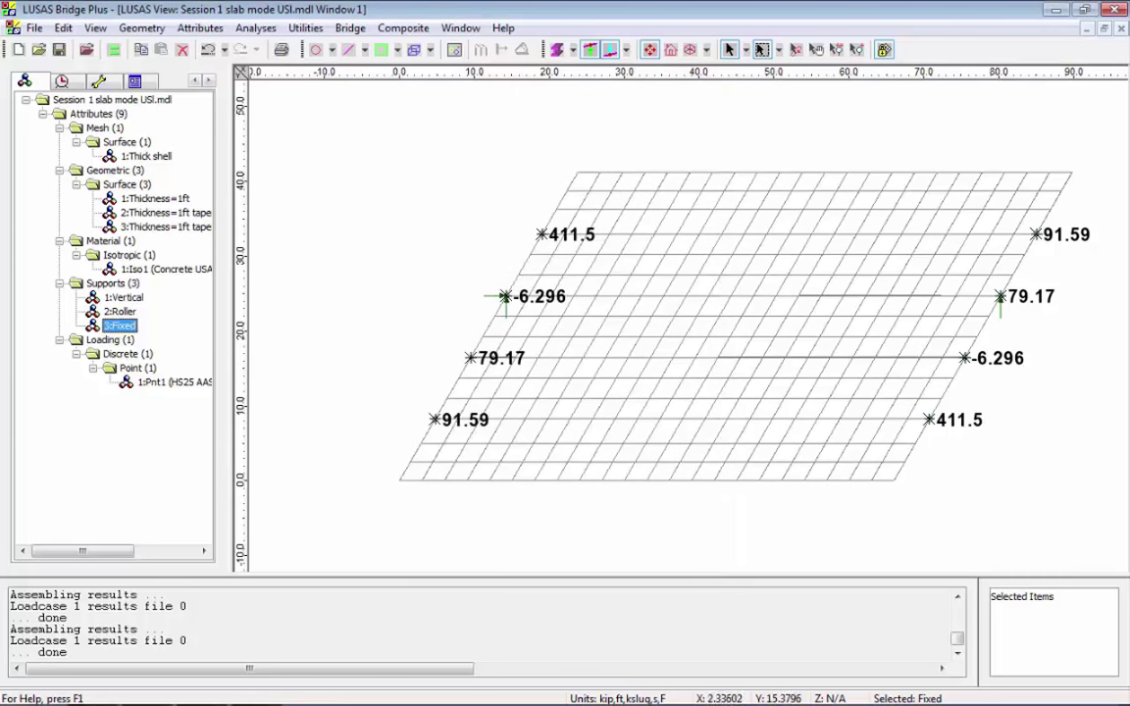
- Include the Design truck loadcase in the solution again and re-solve Analysis 1, saving the model
click(62, 80)
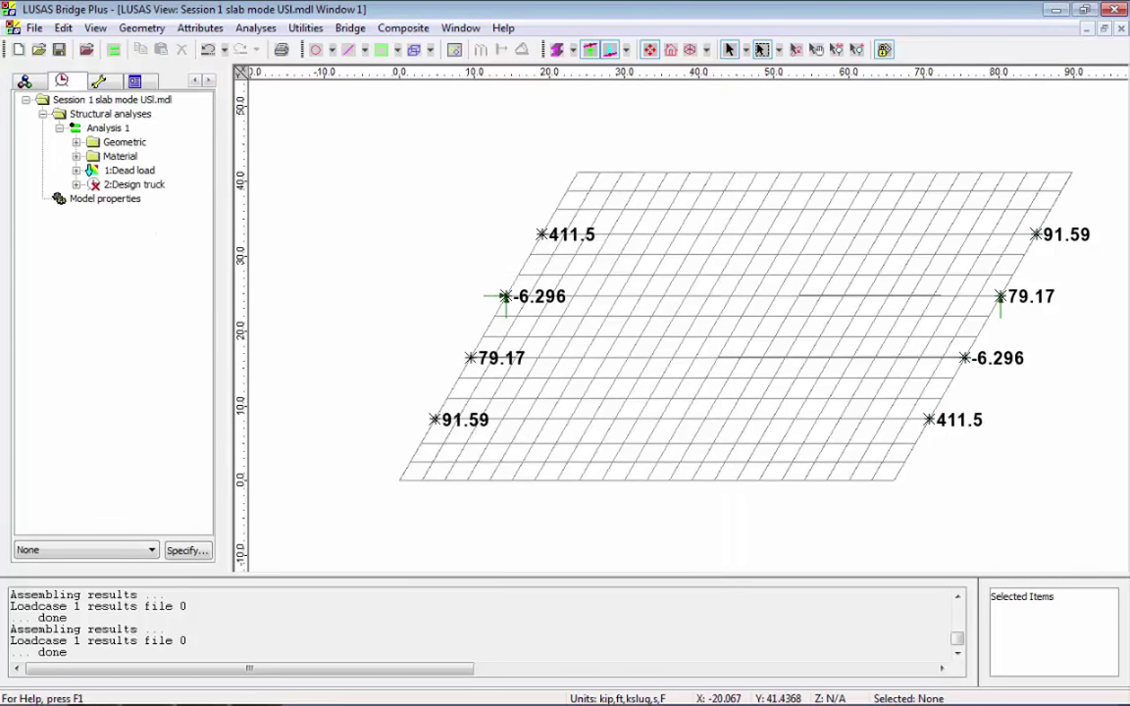
right_click(162, 184)
click(223, 239)
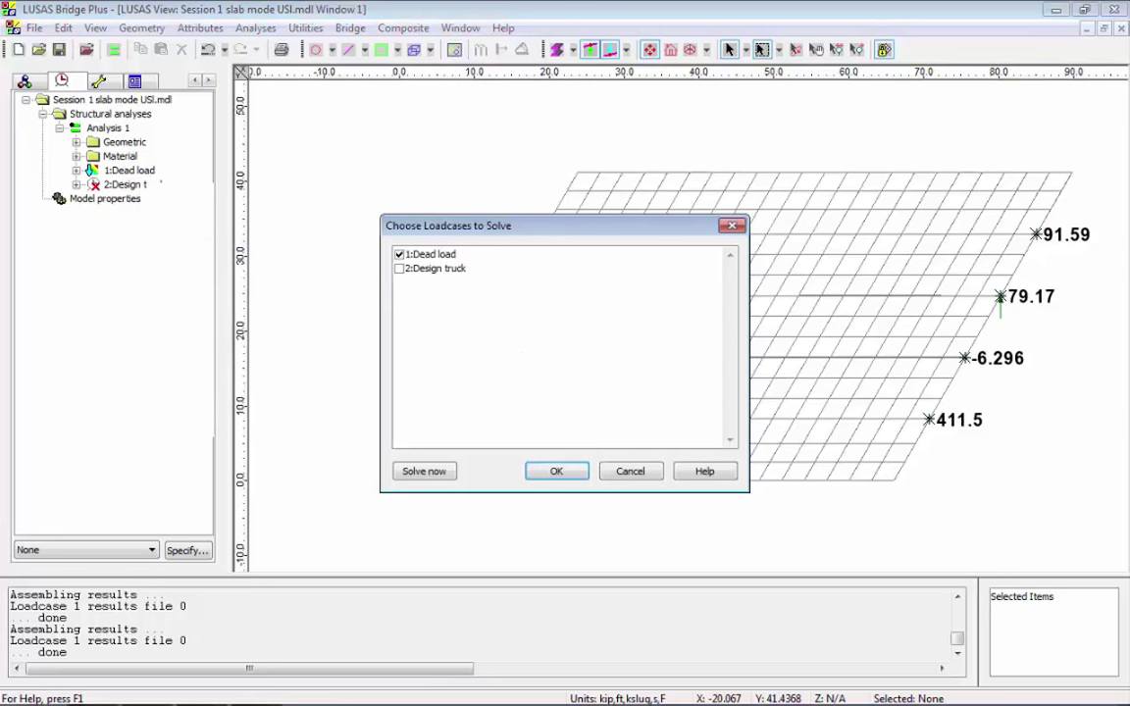
click(399, 267)
click(556, 471)
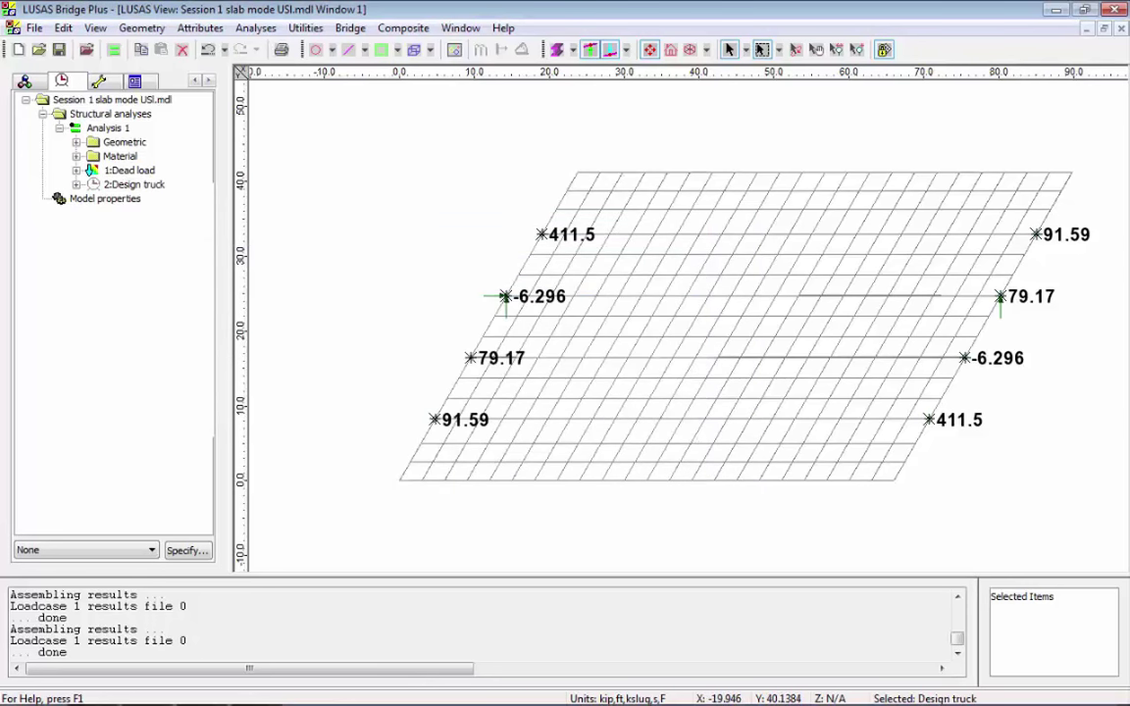
click(113, 49)
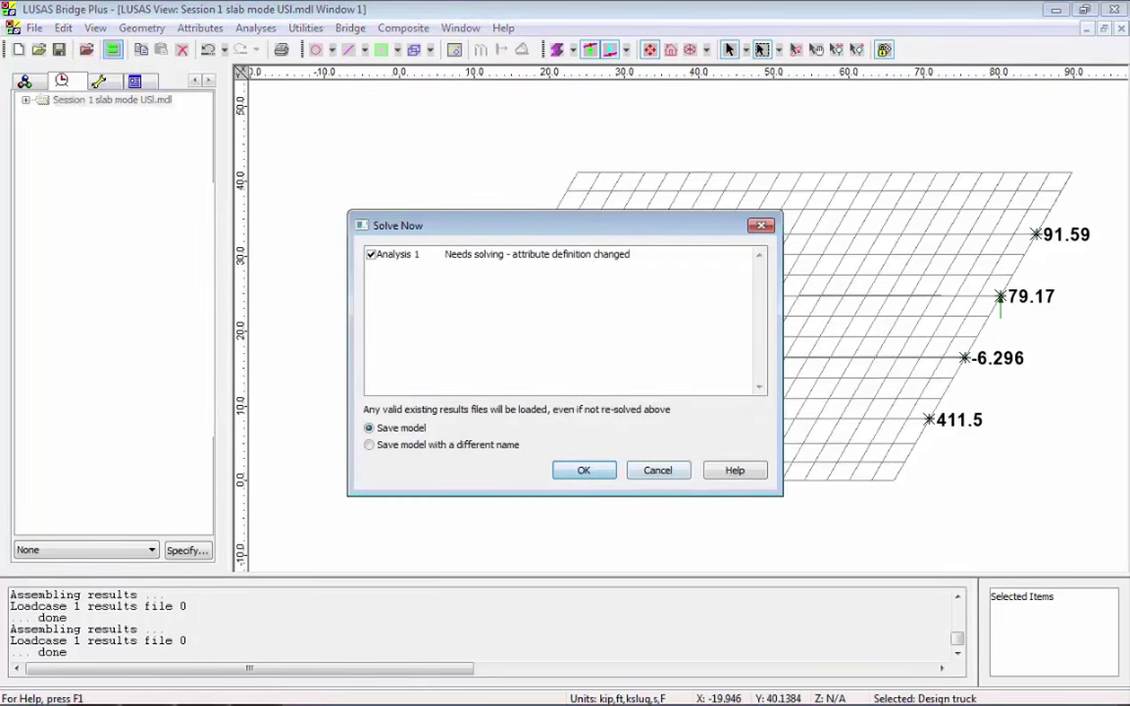
key(Return)
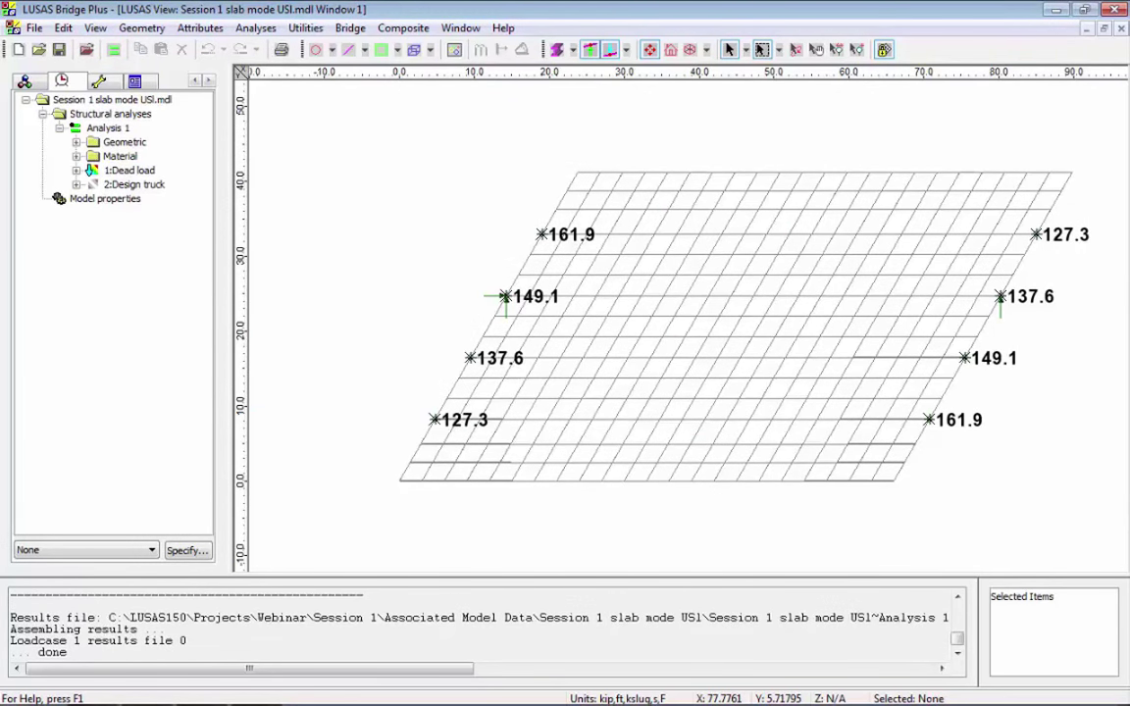
- Set the Design truck loadcase active to show its support reactions
click(133, 184)
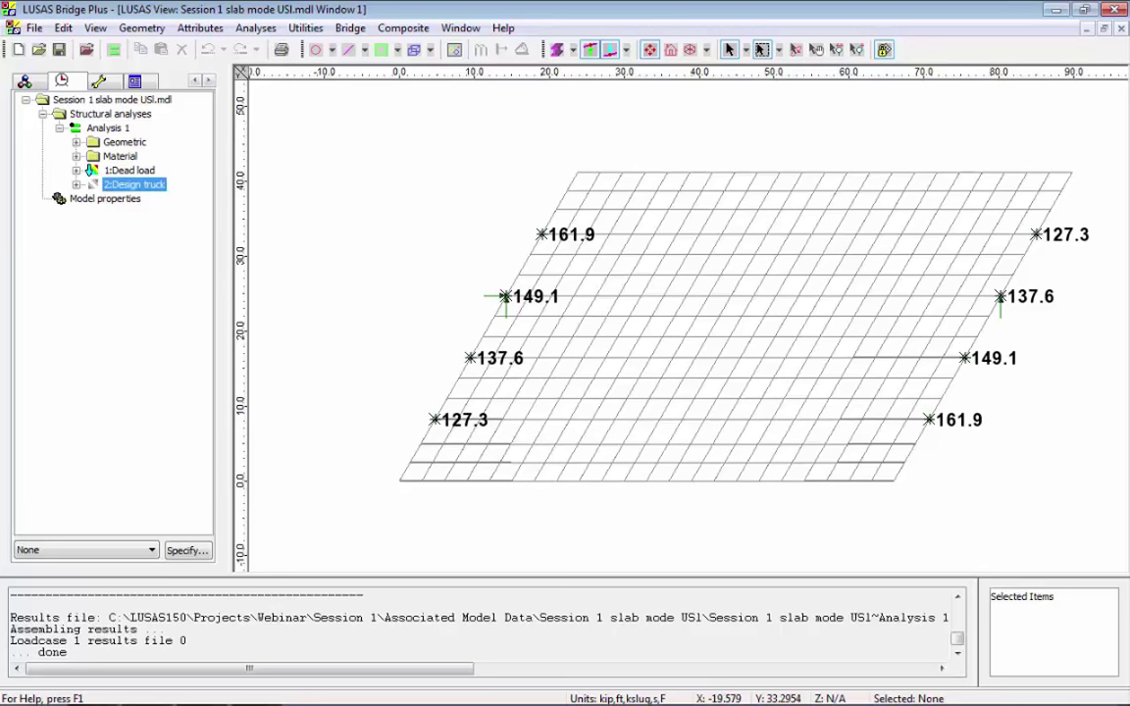
right_click(150, 186)
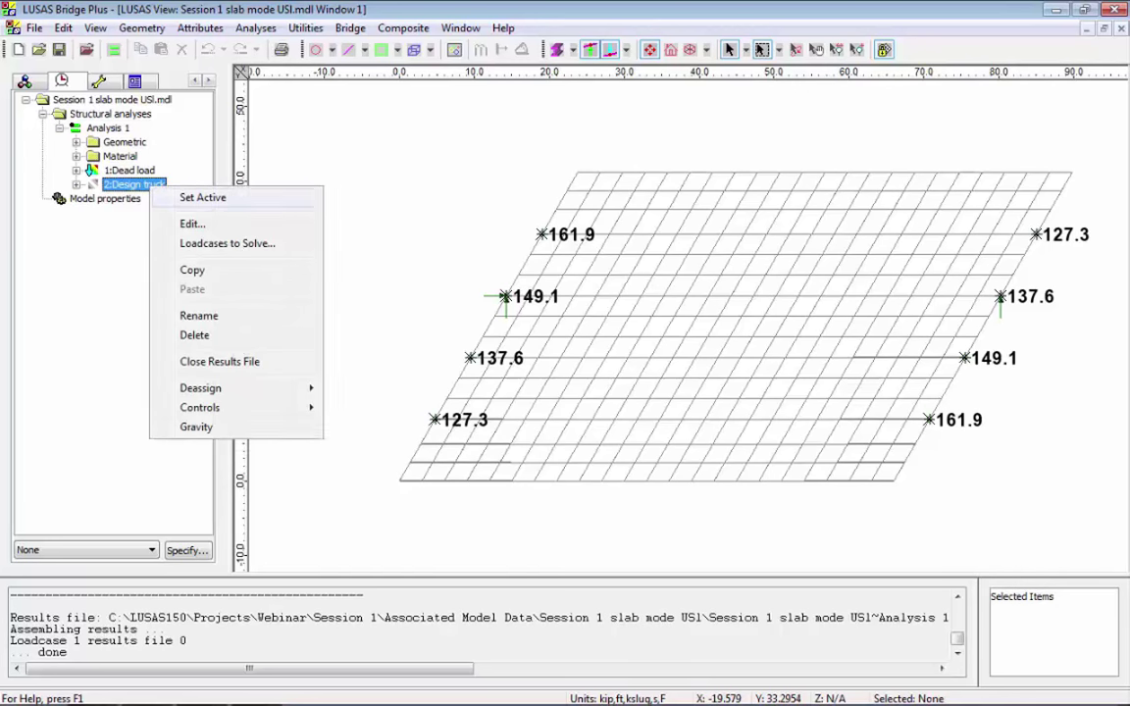
click(202, 197)
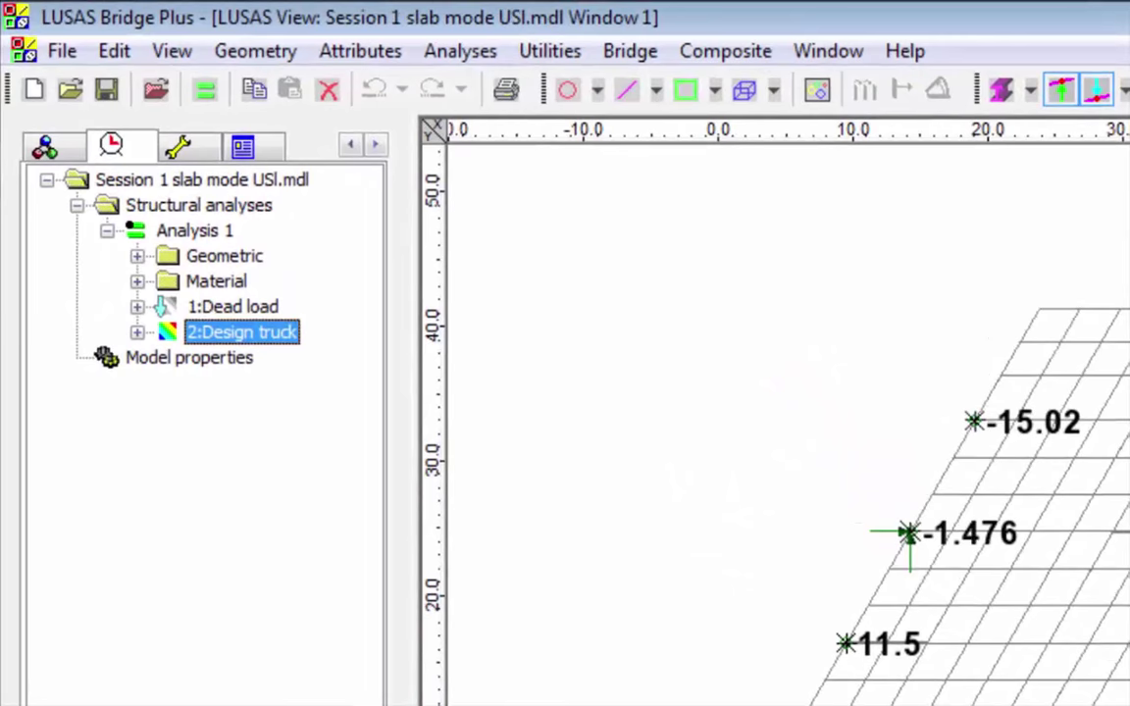
click(502, 54)
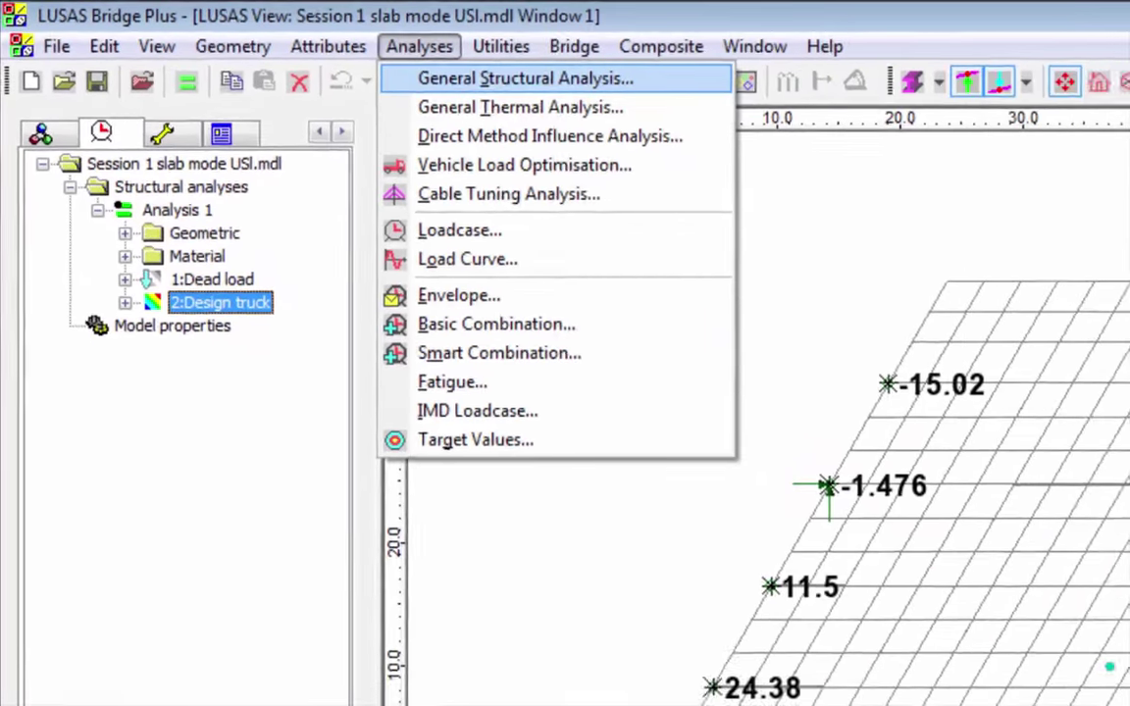
click(628, 93)
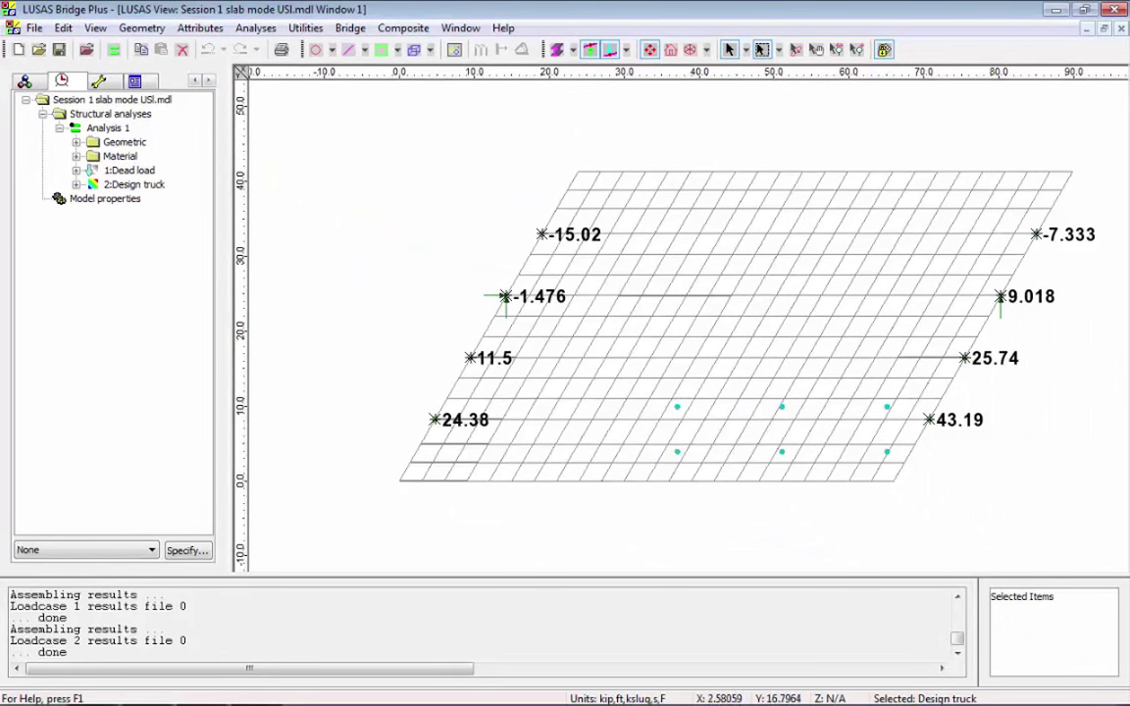
key(Down)
key(Down)
key(Down)
key(Down)
key(Down)
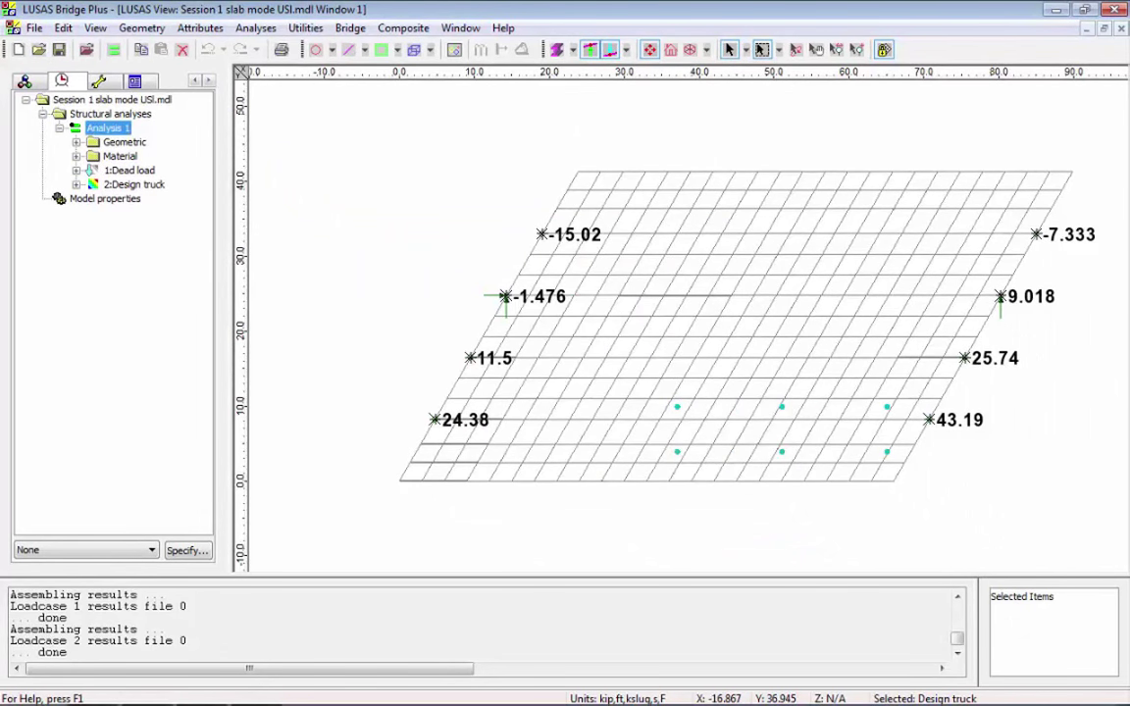
key(Down)
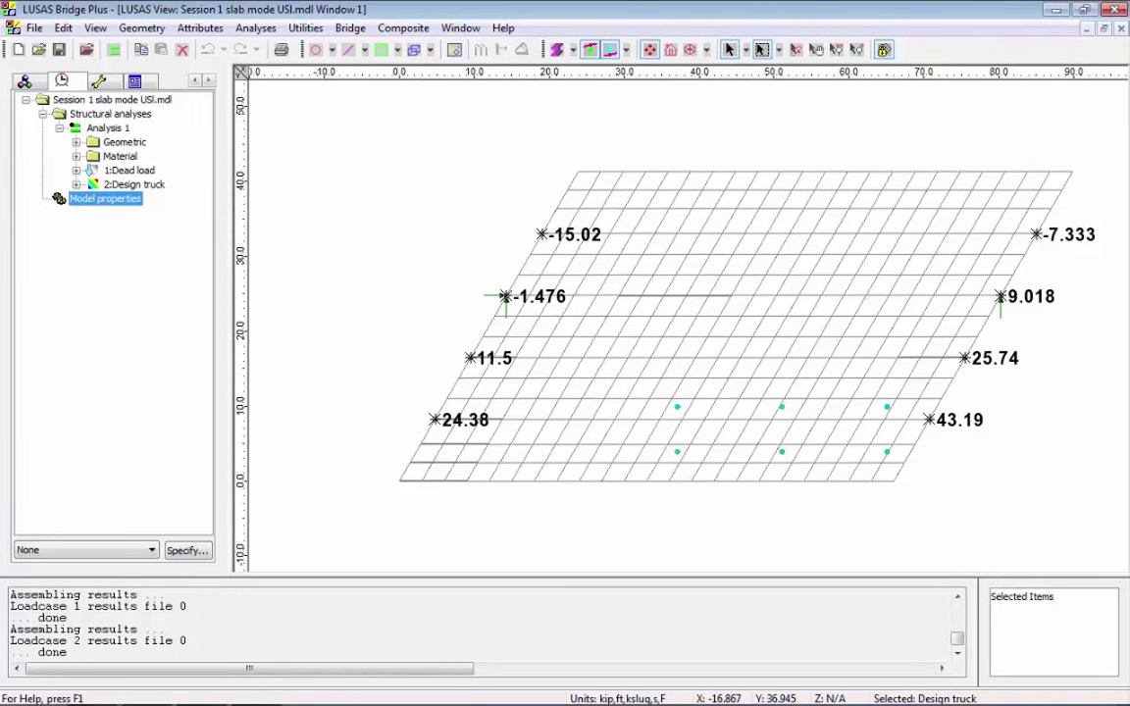
- Duplicate Analysis 1 with its loadcases and rename the copy Analysis 2 lift off
key(ctrl+v)
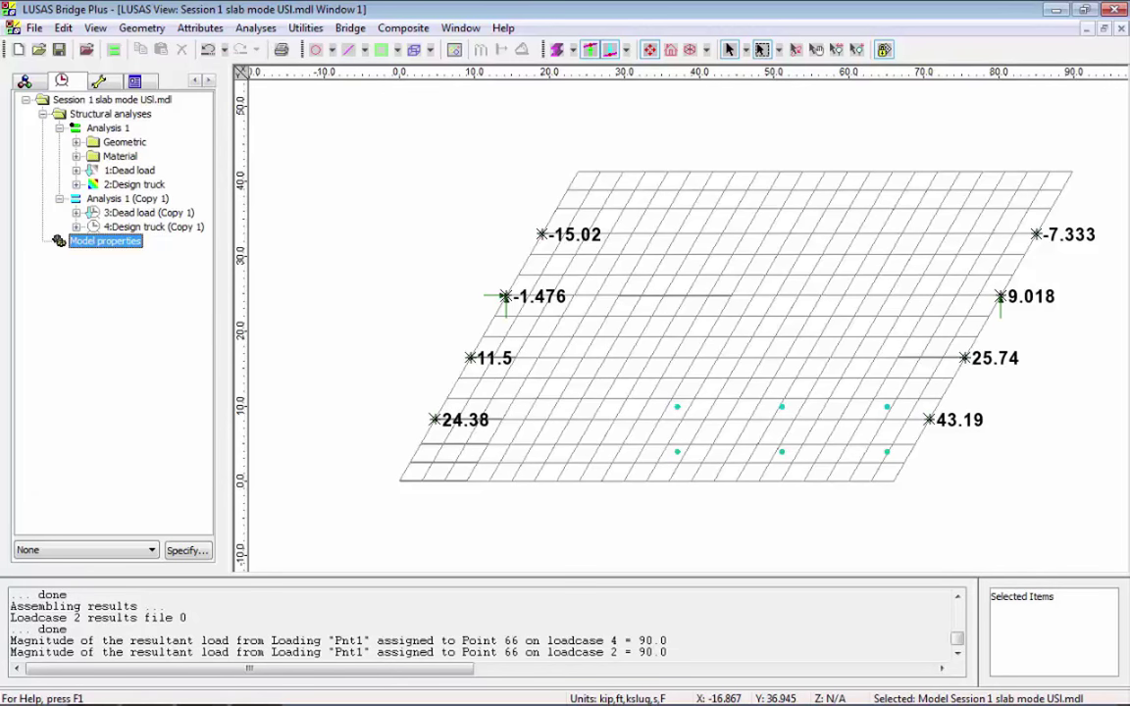
right_click(128, 198)
click(196, 300)
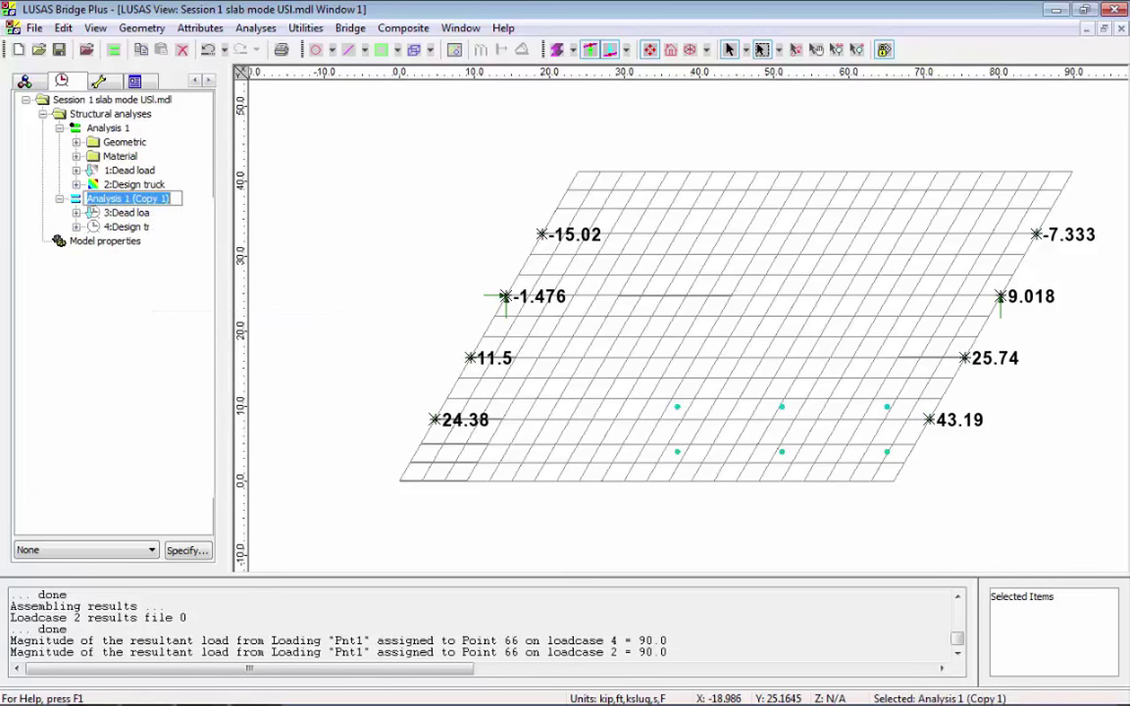
click(170, 198)
key(BackSpace)
key(BackSpace)
key(BackSpace)
key(BackSpace)
key(BackSpace)
key(BackSpace)
key(BackSpace)
key(BackSpace)
key(BackSpace)
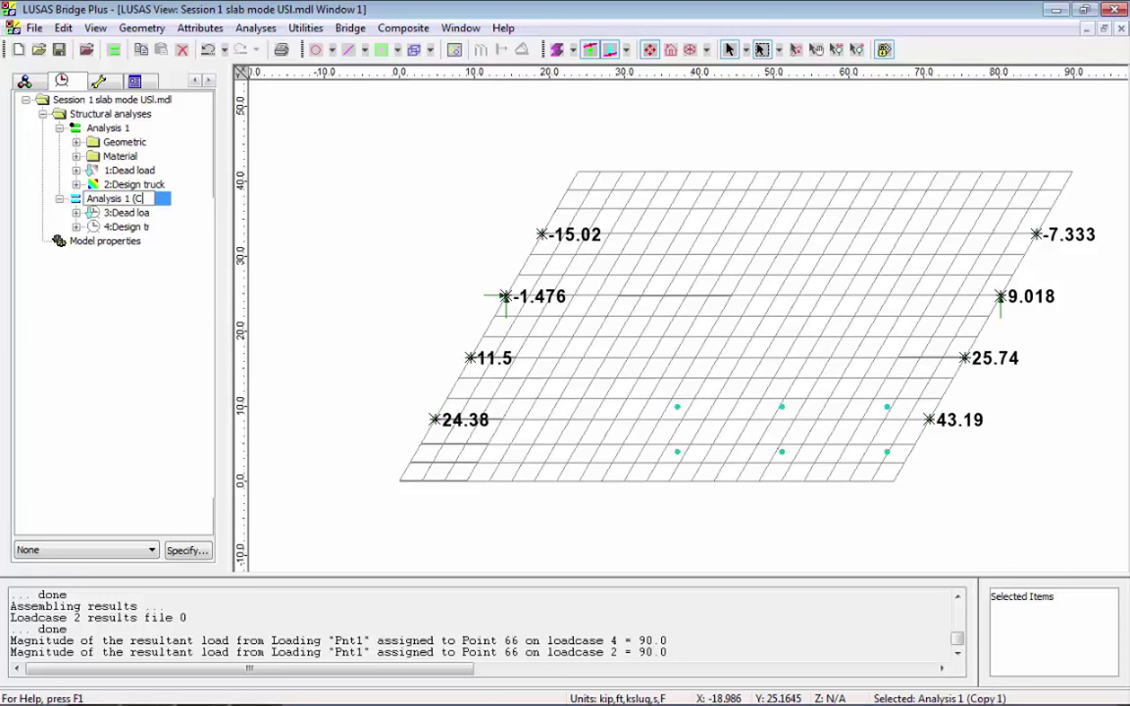
key(BackSpace)
text(2 lift off)
key(Return)
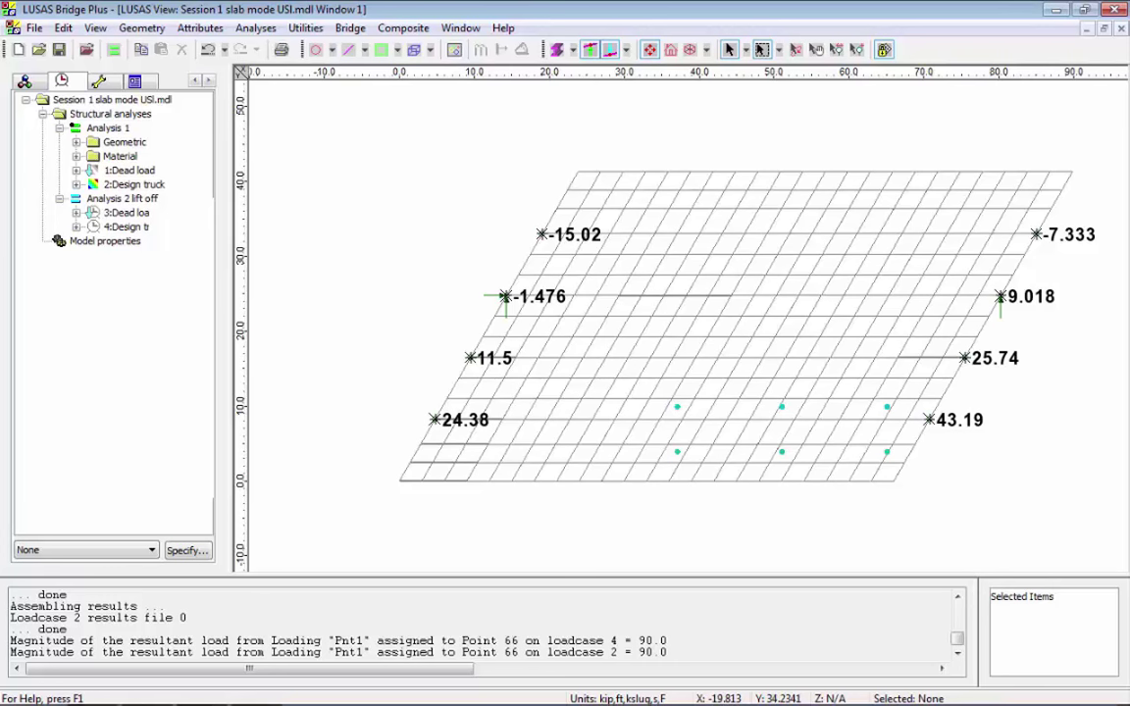
- Base a new support attribute named Vertical lift off on the Vertical support, with lift-off in the Z translation
click(25, 81)
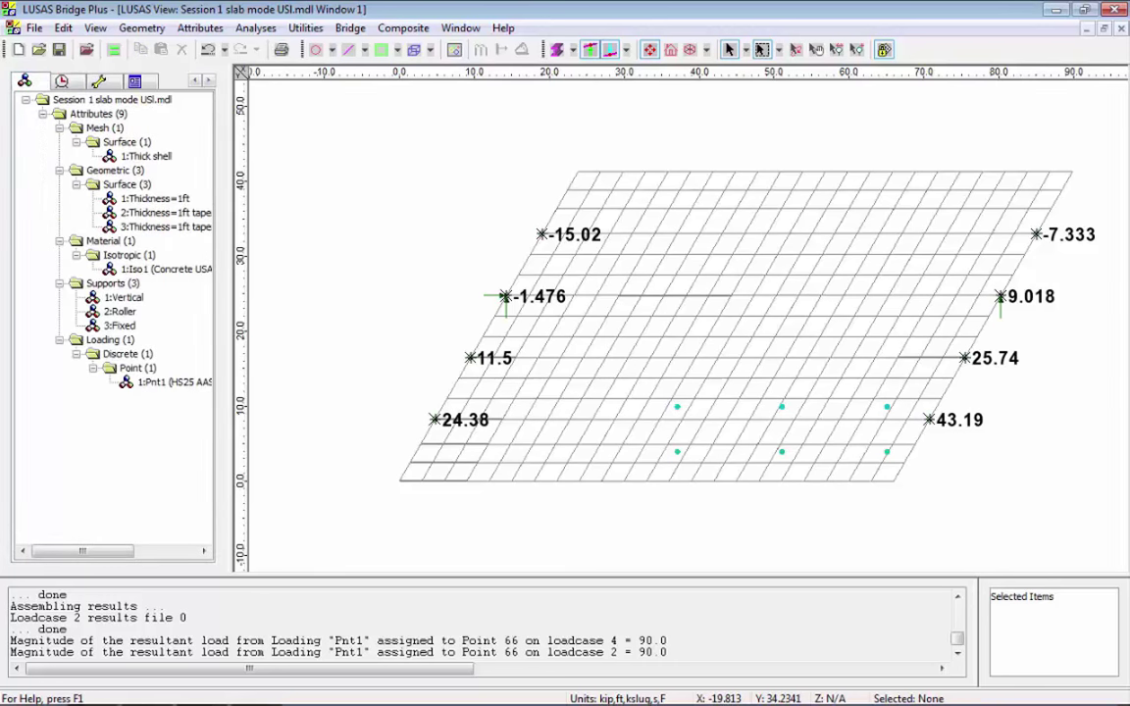
double_click(123, 297)
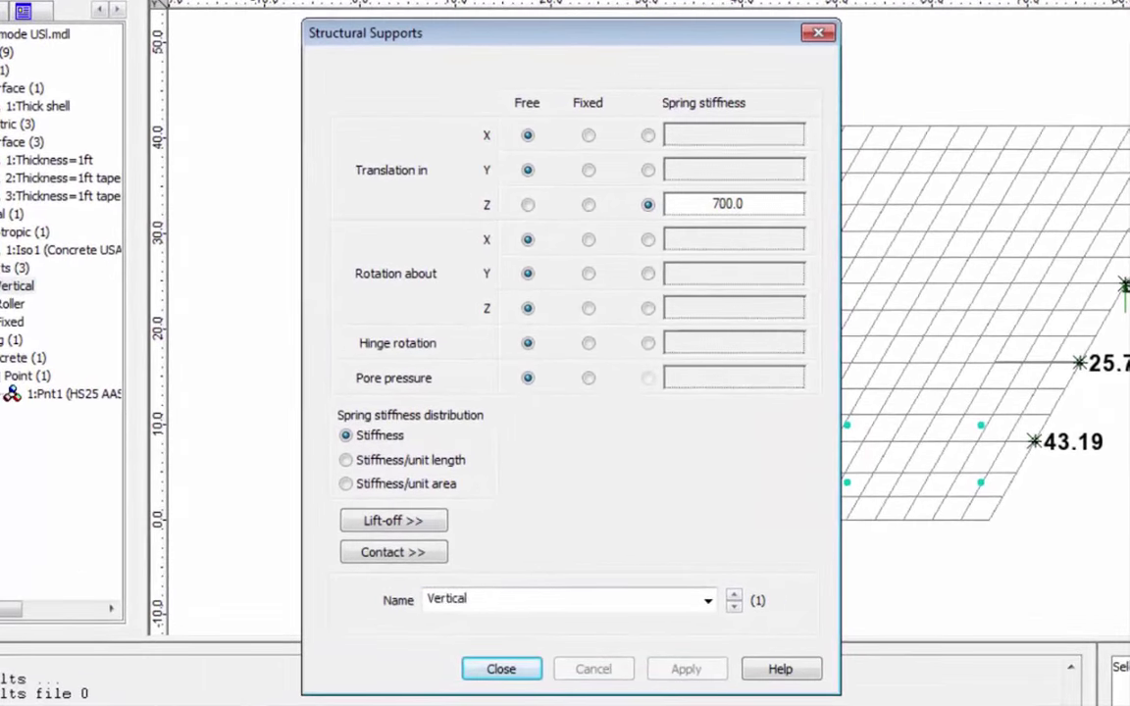
double_click(453, 580)
key(End)
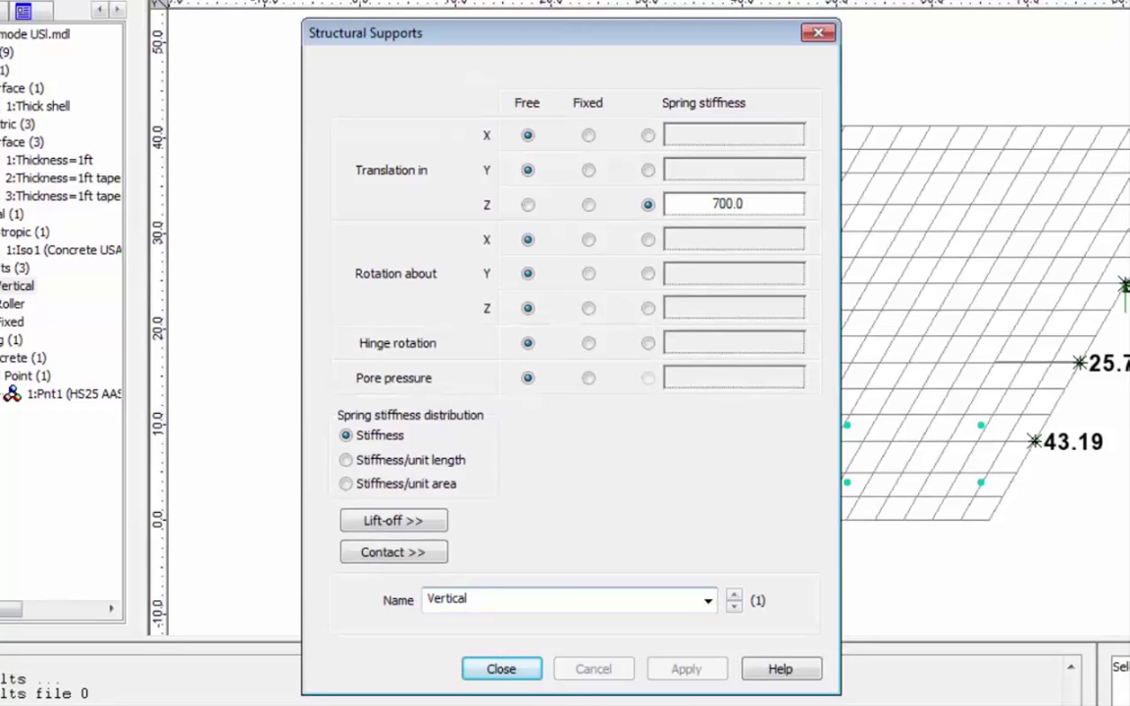
text(lift off)
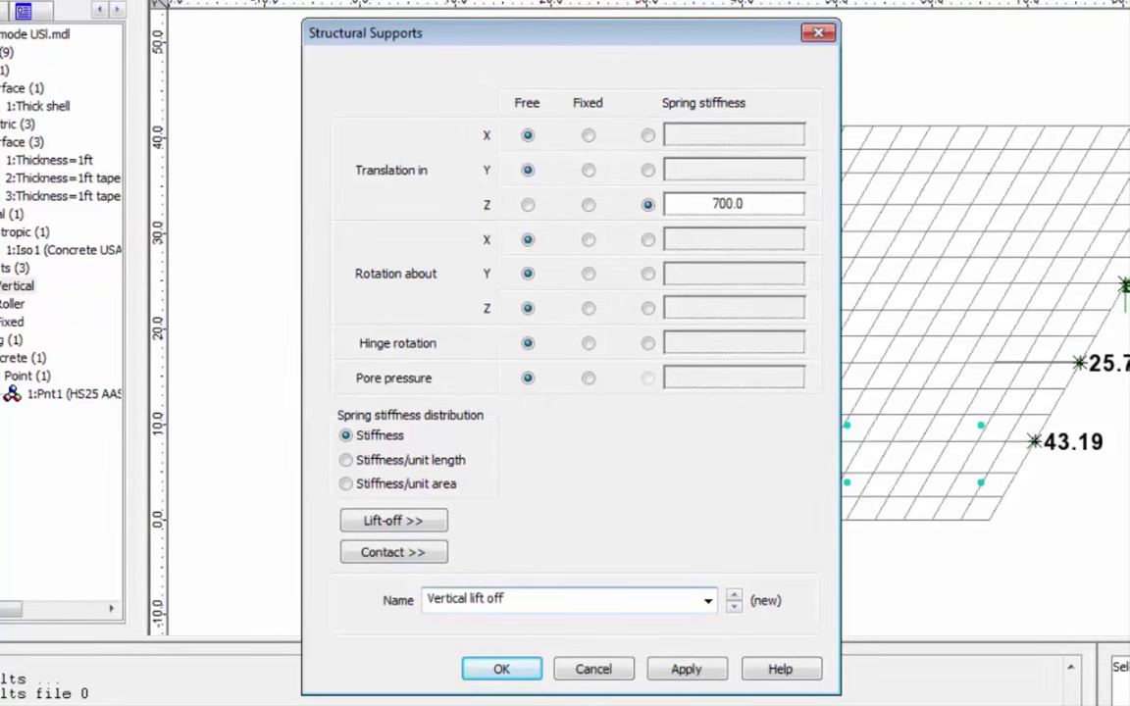
click(393, 519)
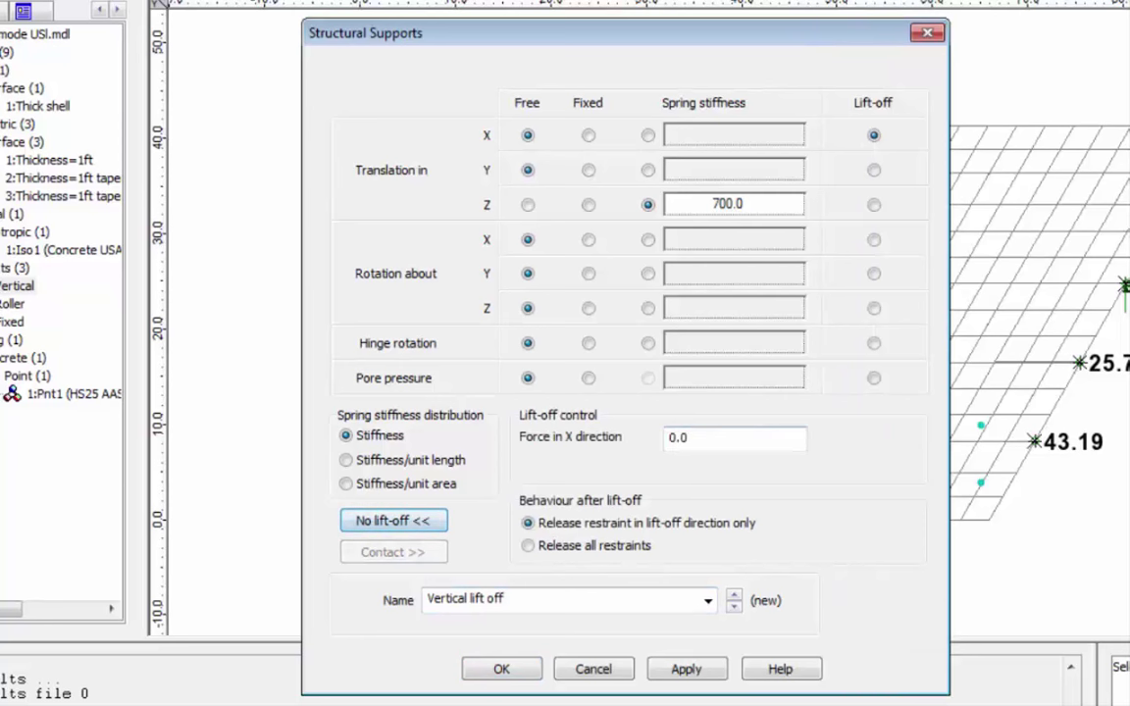
click(873, 204)
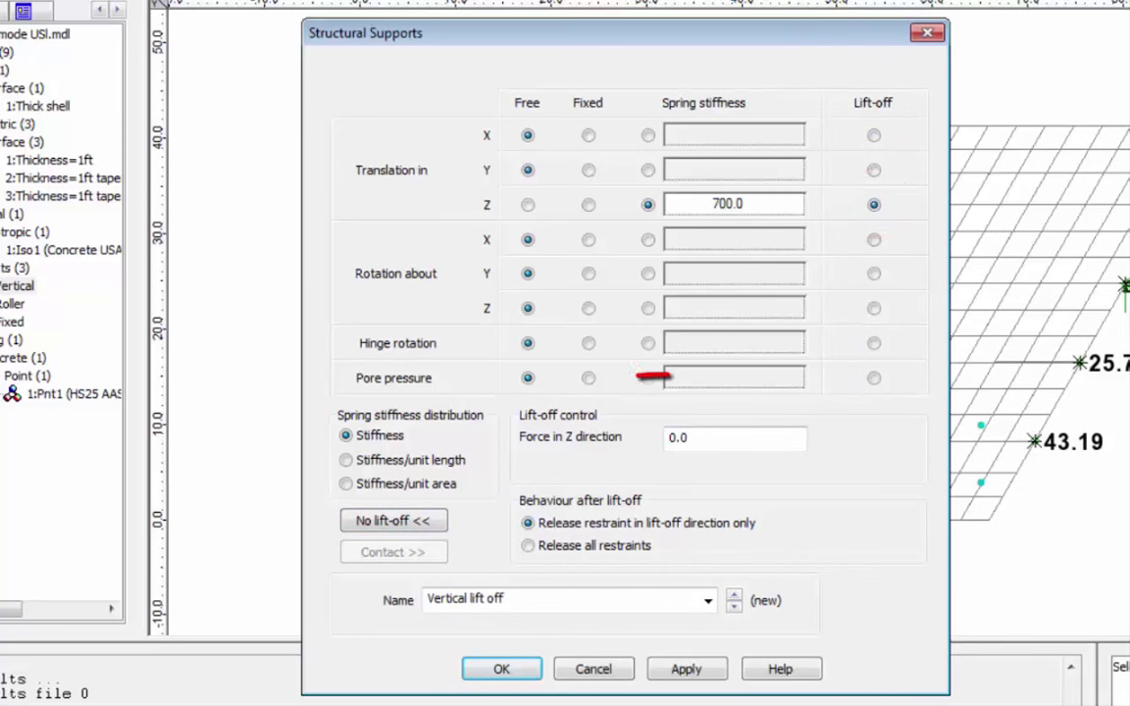
- Set the Z lift-off force to 0, release restraint in the lift-off direction only, and create the Vertical lift off support
click(796, 436)
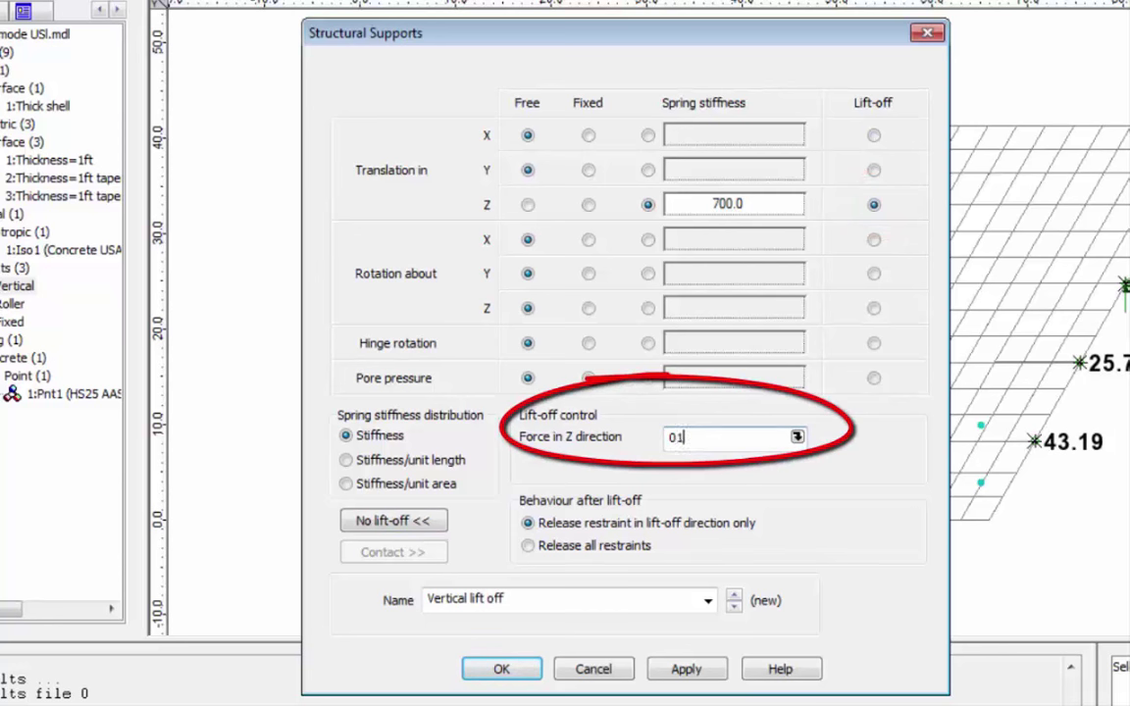
key(BackSpace)
key(BackSpace)
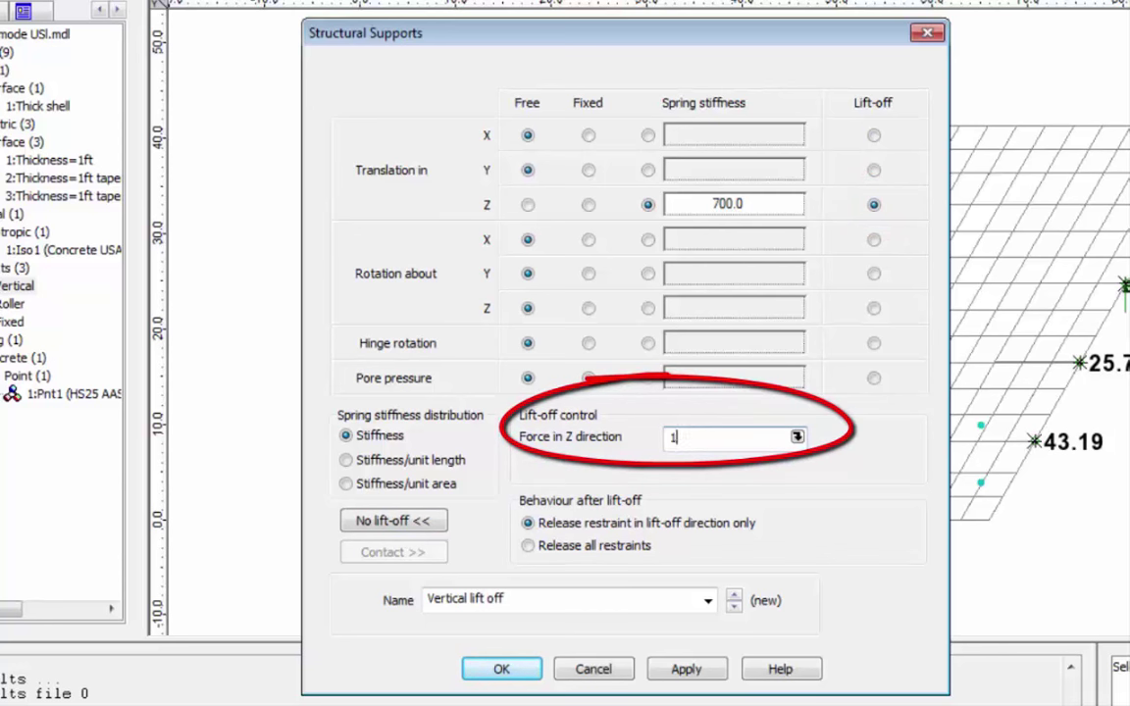
key(BackSpace)
text(10)
key(BackSpace)
key(BackSpace)
text(0)
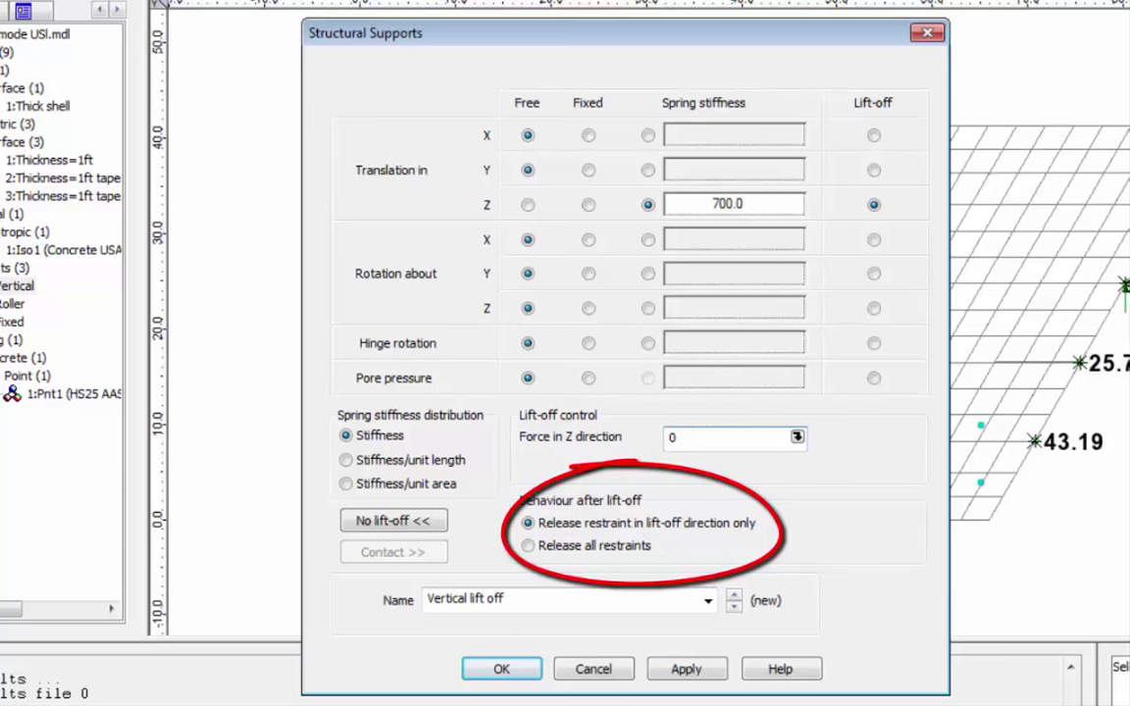
click(528, 546)
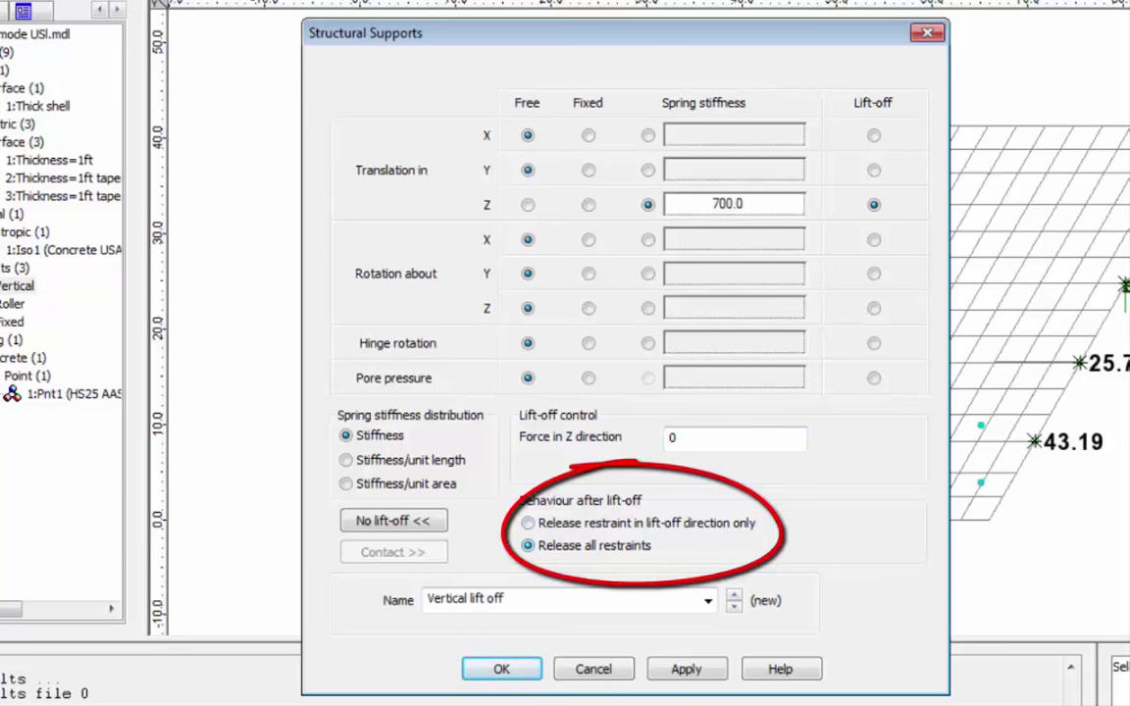
click(527, 523)
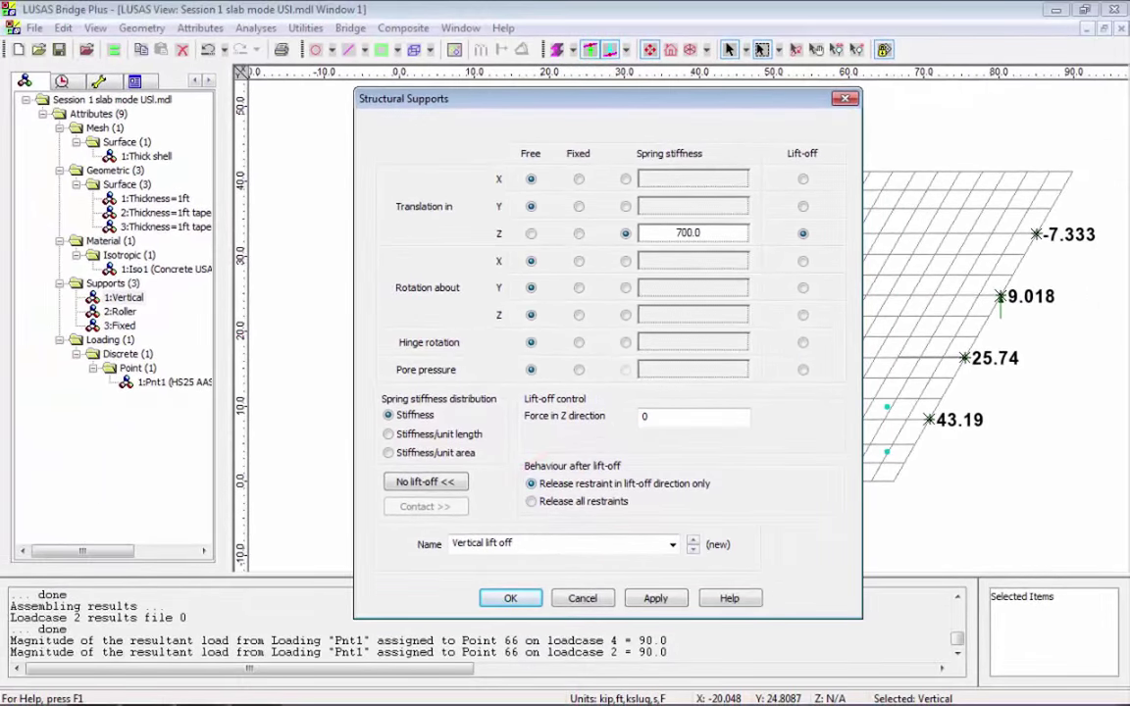
key(Return)
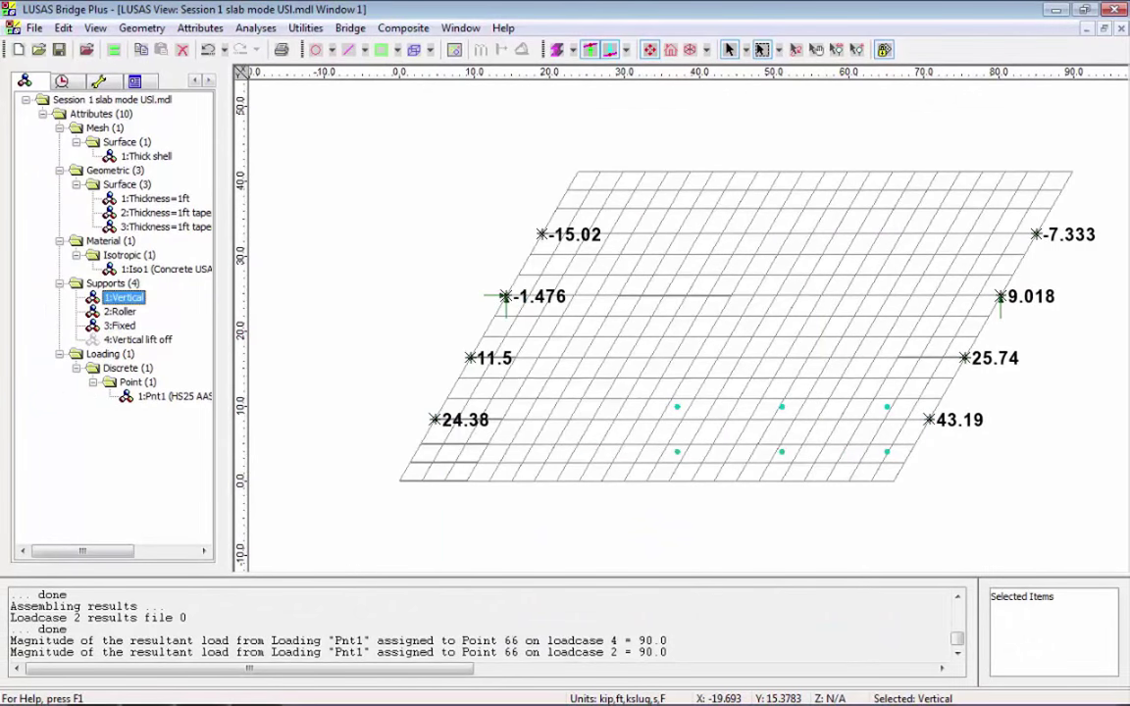
- Create a support attribute named Roller lift off from the Roller support, with lift-off in the Z translation
double_click(120, 311)
click(478, 543)
click(478, 543)
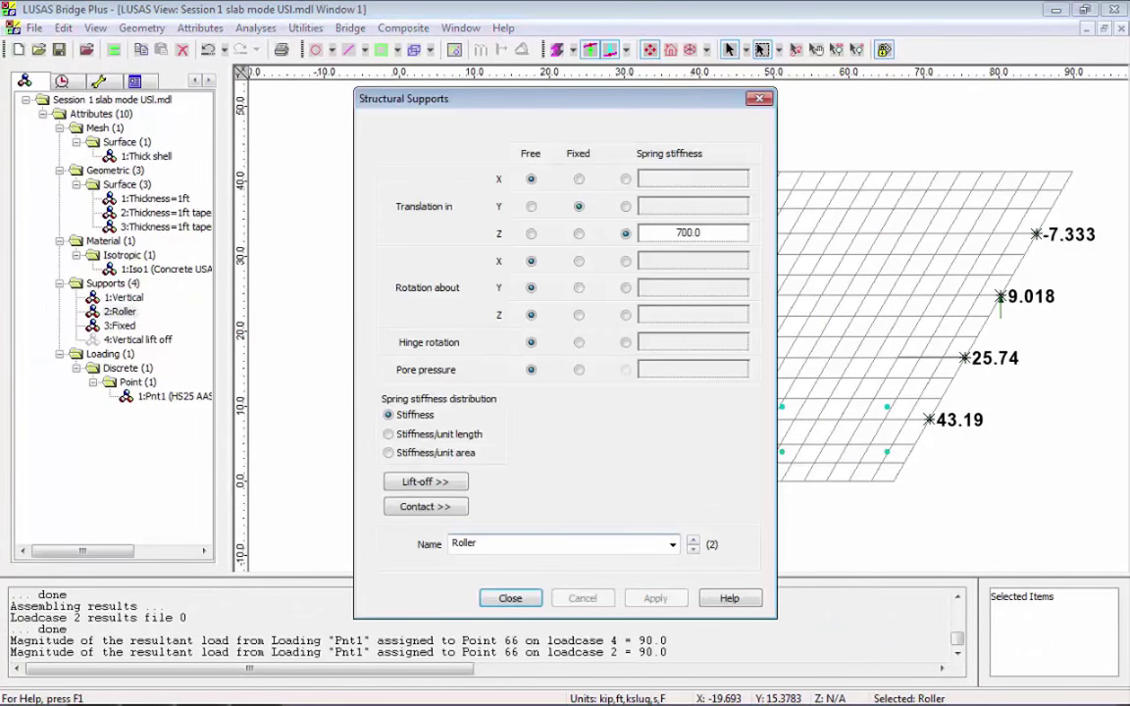
text(lift off)
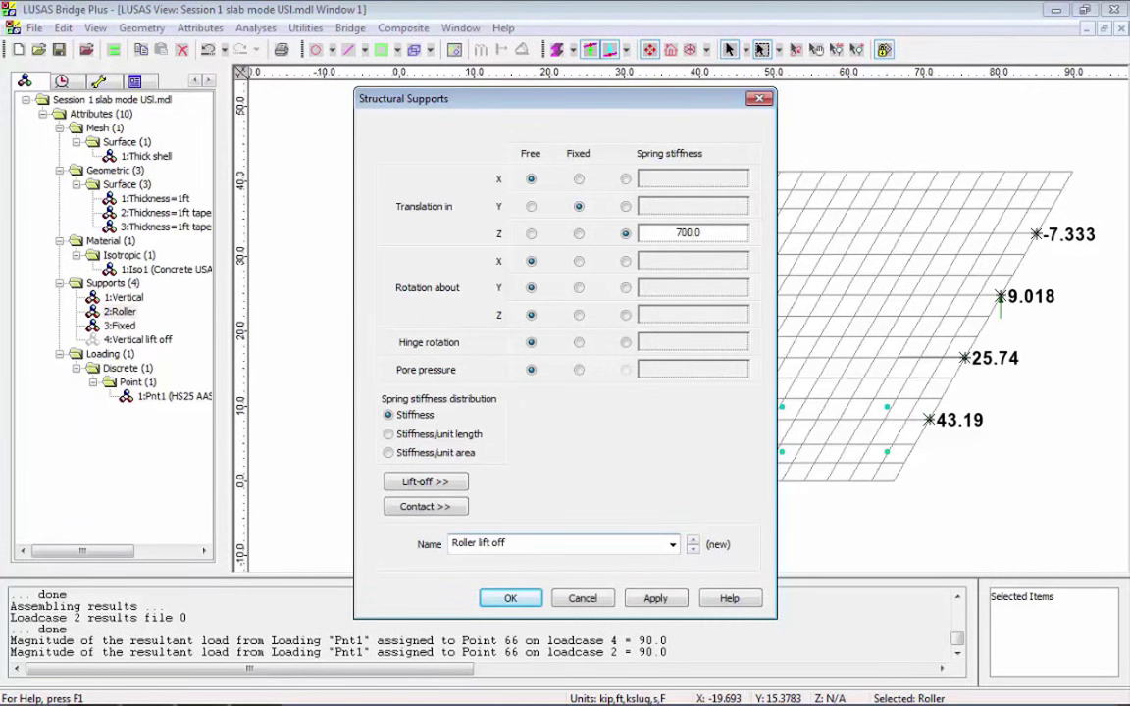
click(425, 482)
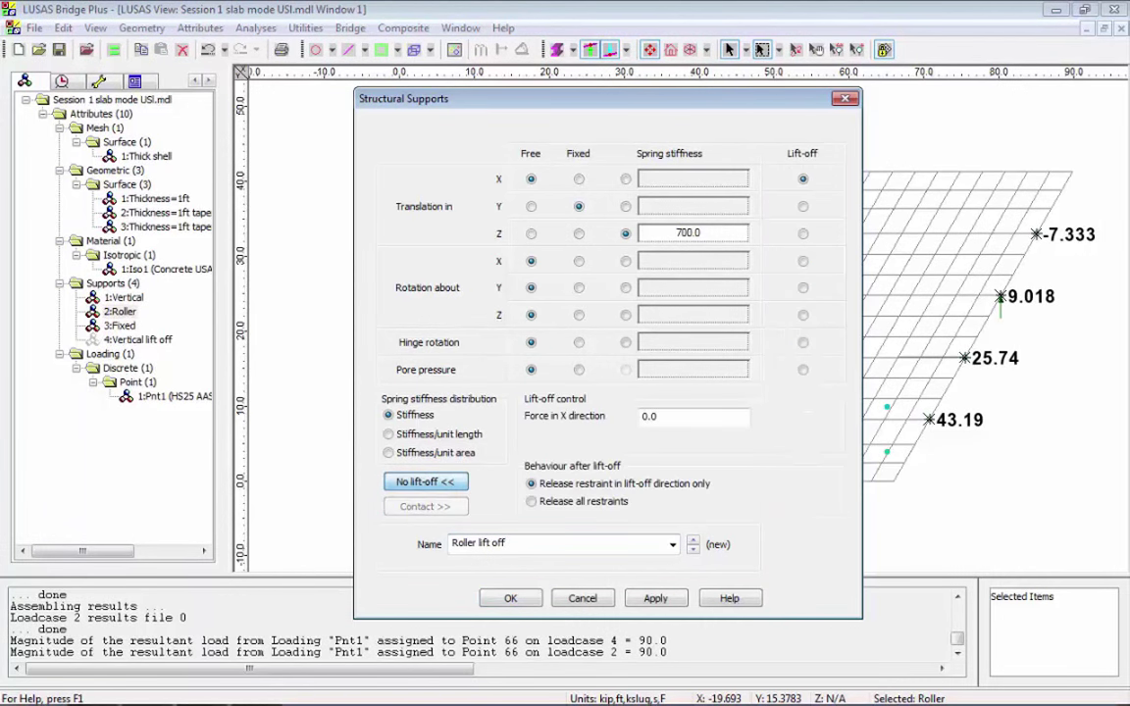
click(802, 233)
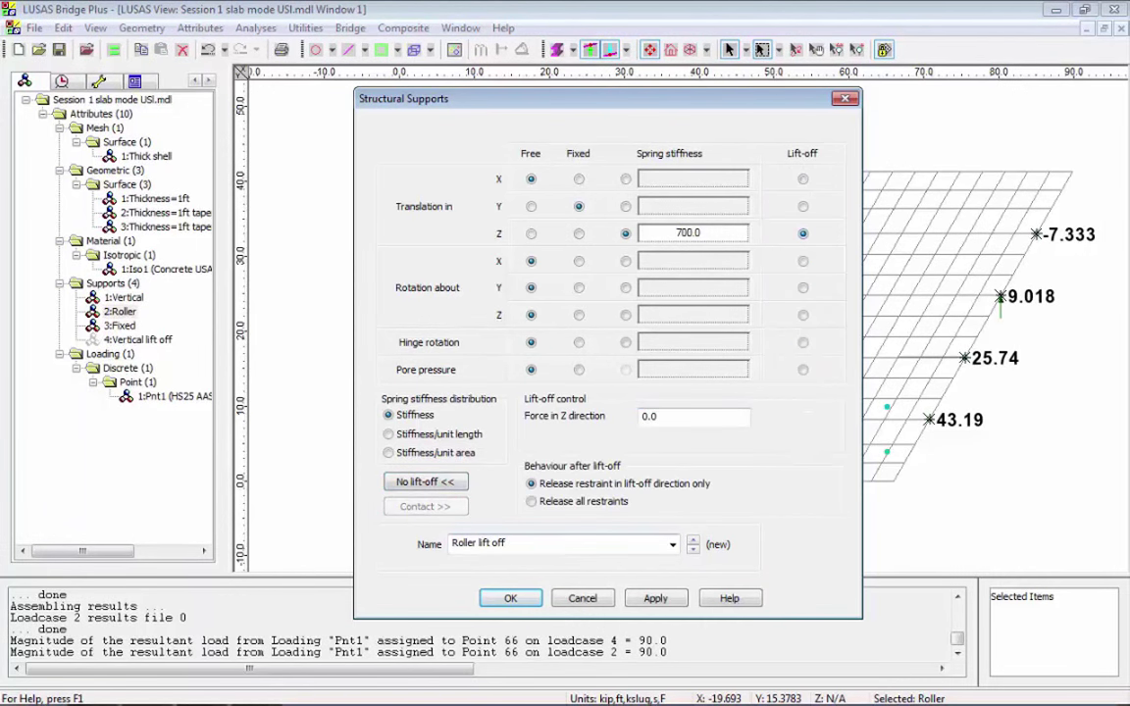
click(510, 598)
- Create a support attribute named Fixed lift off from the Fixed support, with lift-off enabled
double_click(120, 325)
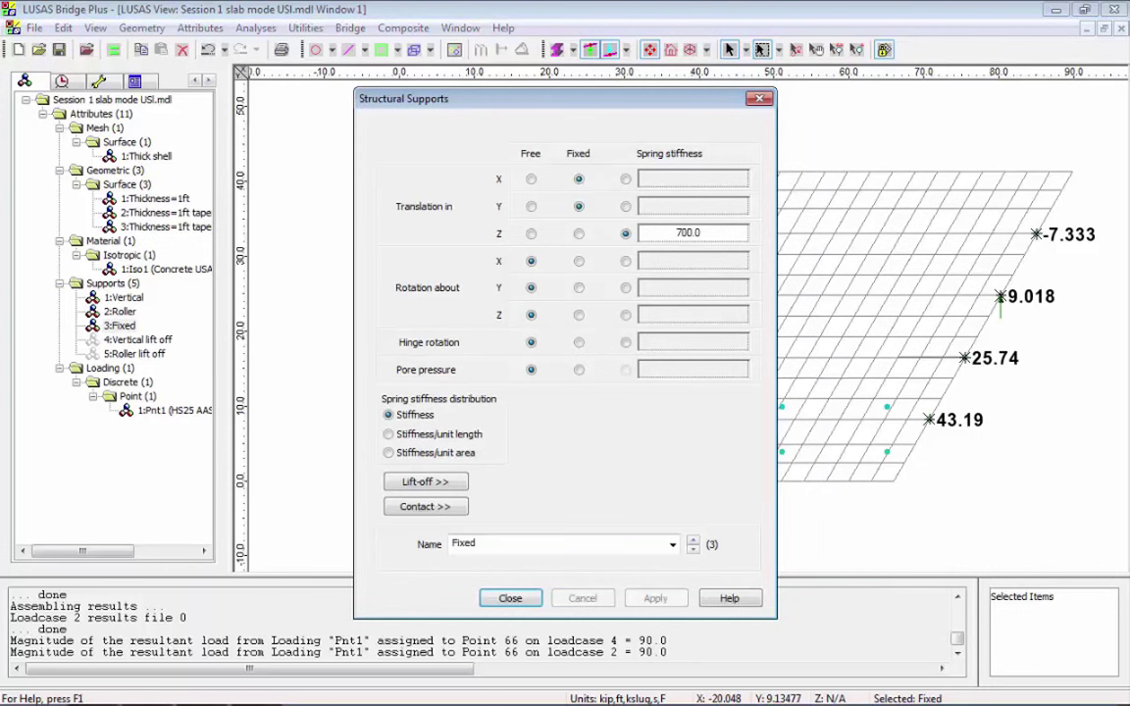
click(476, 543)
text(lift o)
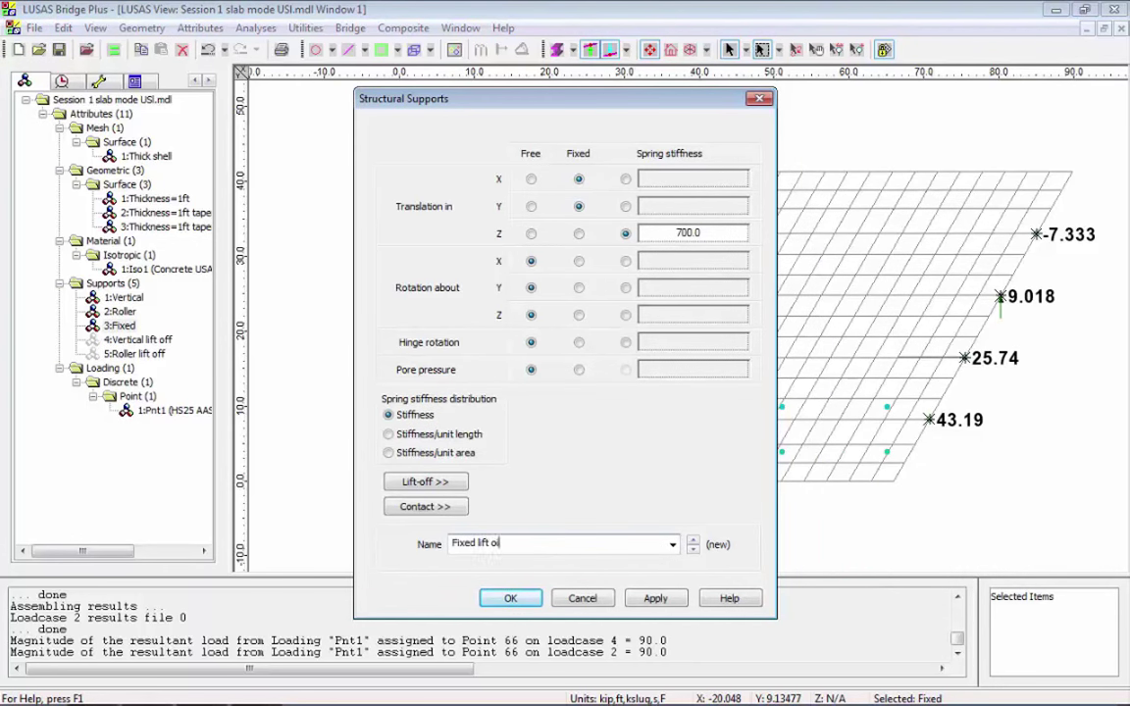
text(ff)
click(453, 485)
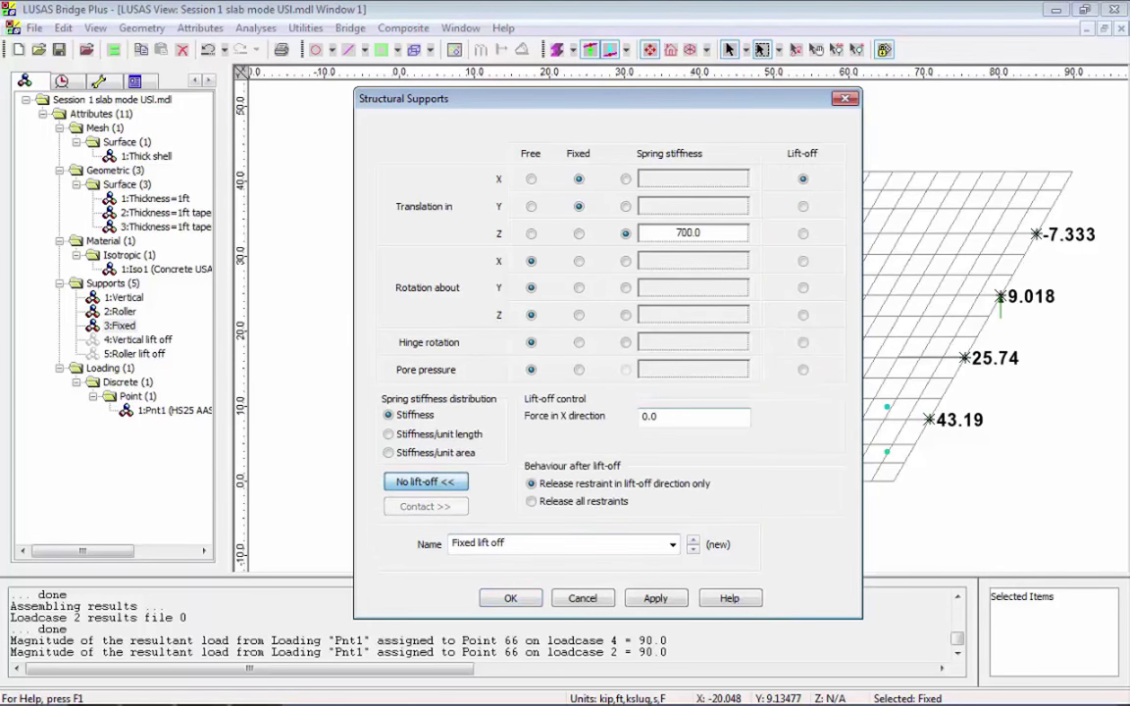
click(510, 597)
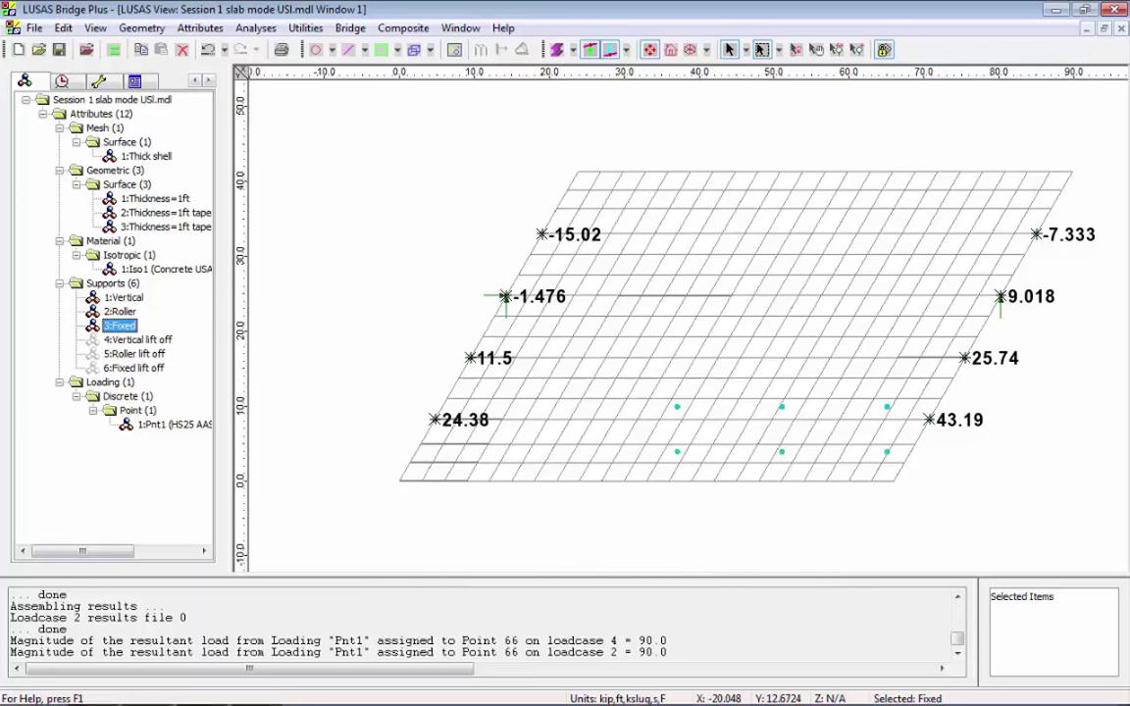
- Turn on the display of points in the Geometry layer of the model view
double_click(194, 80)
click(25, 82)
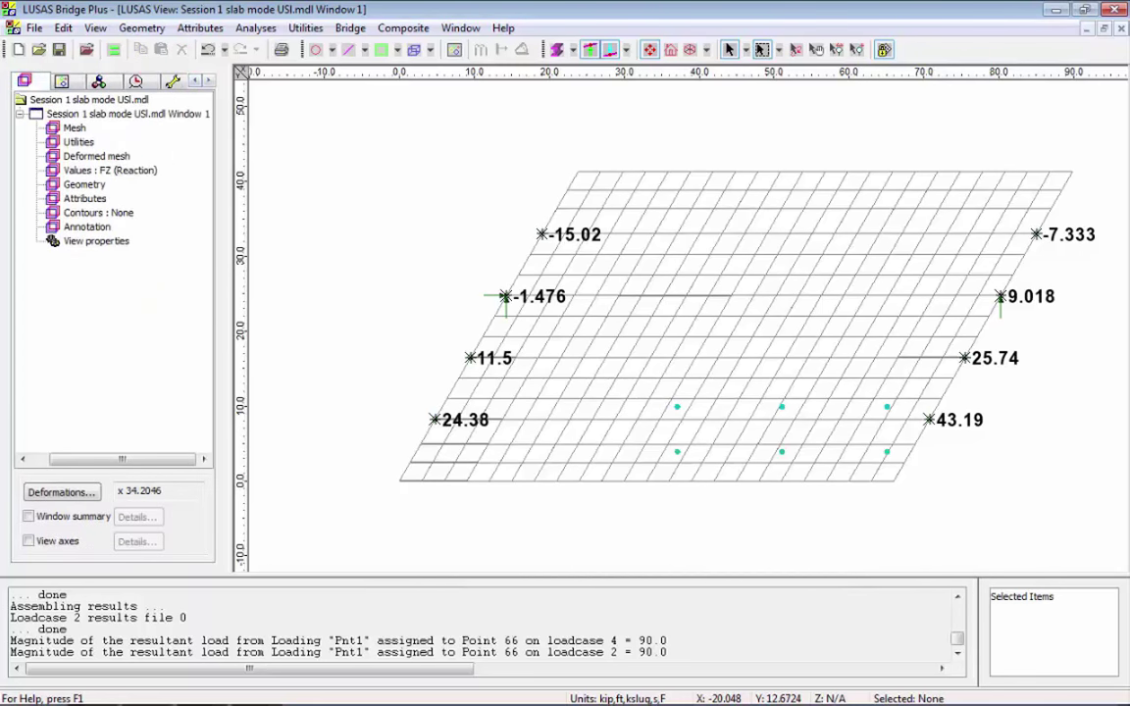
double_click(83, 184)
click(169, 242)
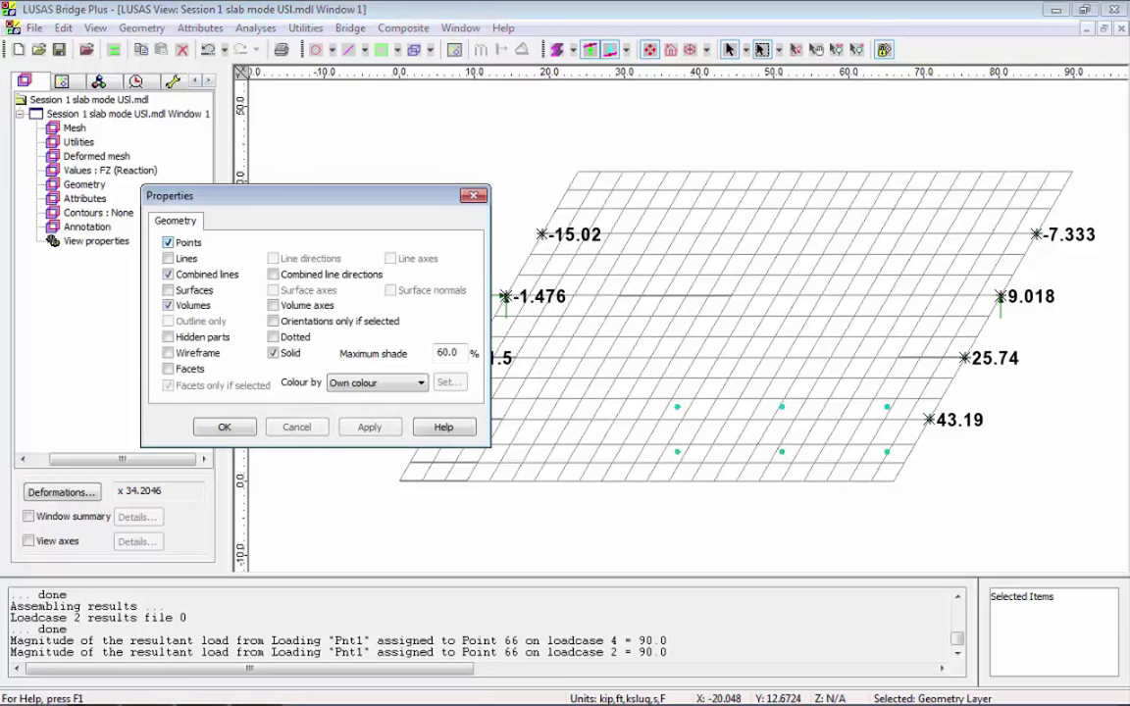
click(224, 425)
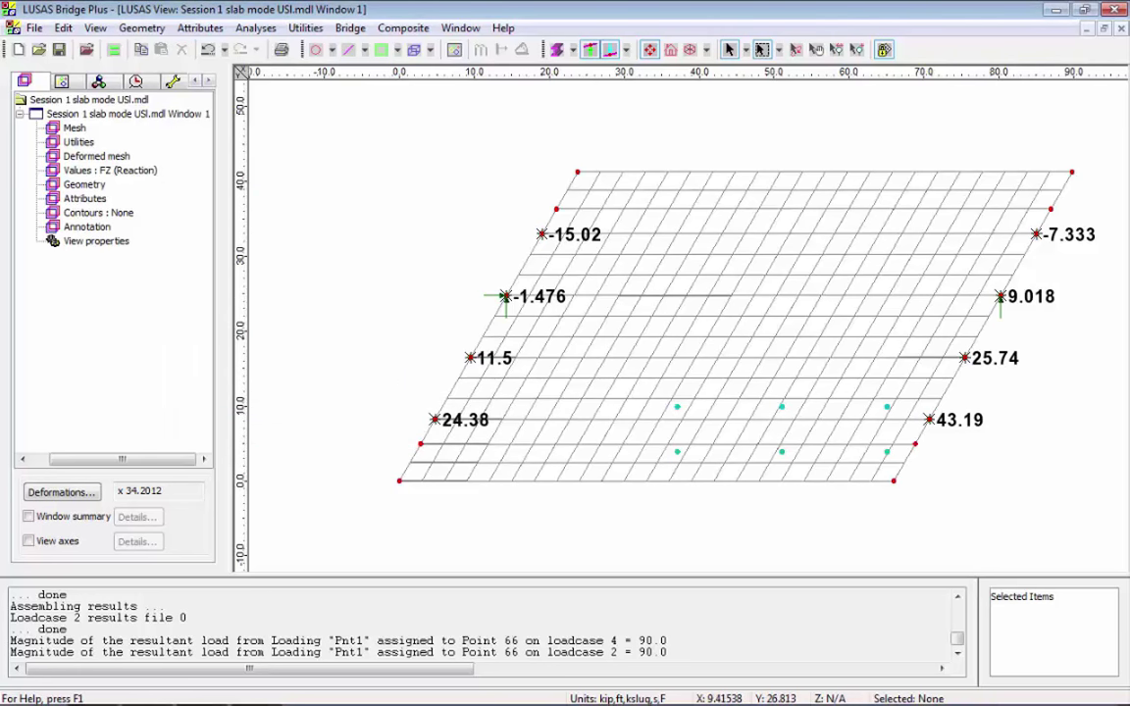
- Assign the Fixed lift off support to the fixed bearing point, Point 43, for all loadcases of Analysis 2 lift off
drag(476, 280, 524, 310)
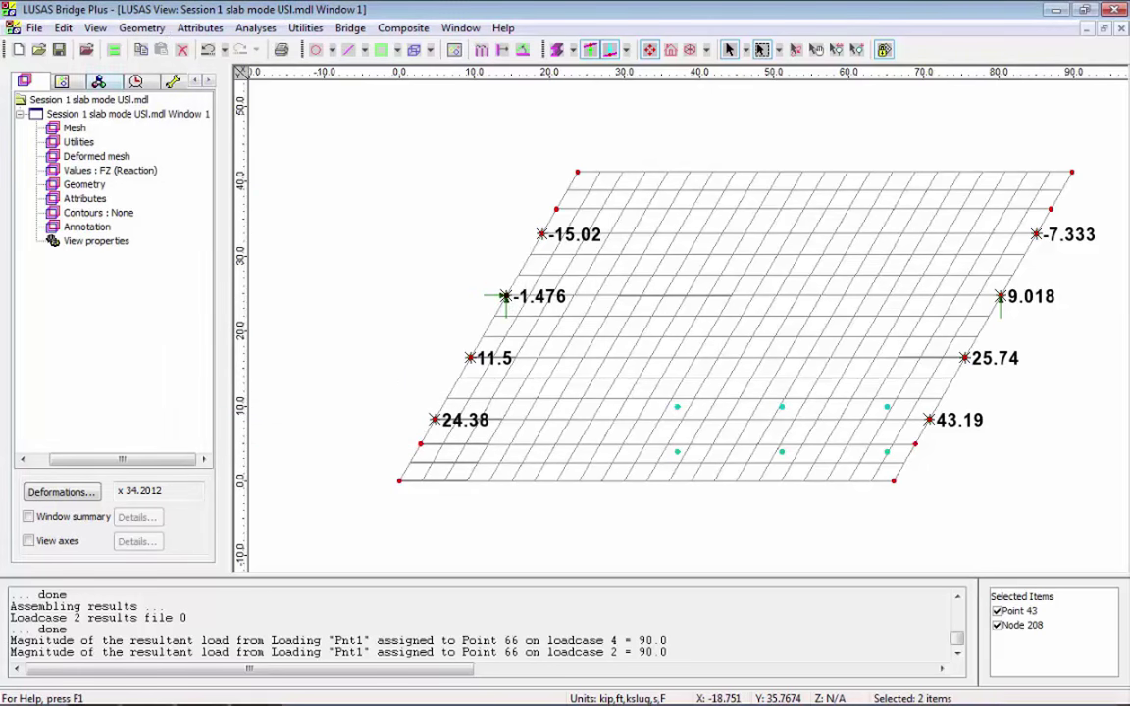
click(99, 80)
drag(133, 368, 506, 296)
click(577, 326)
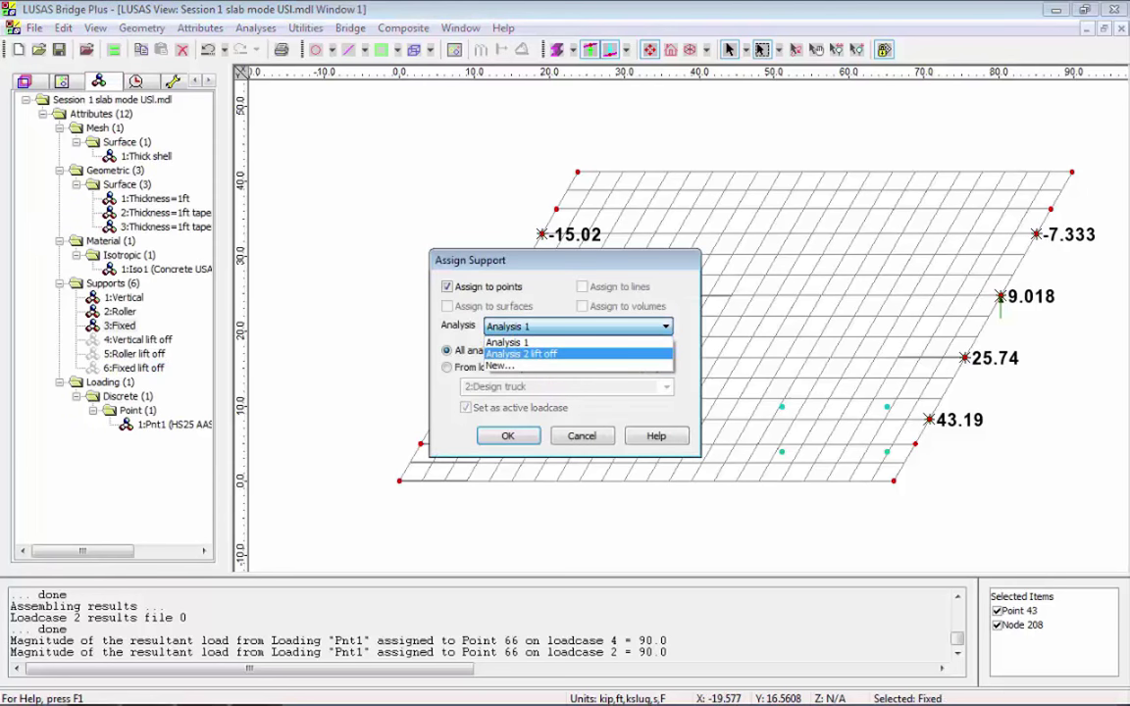
click(534, 352)
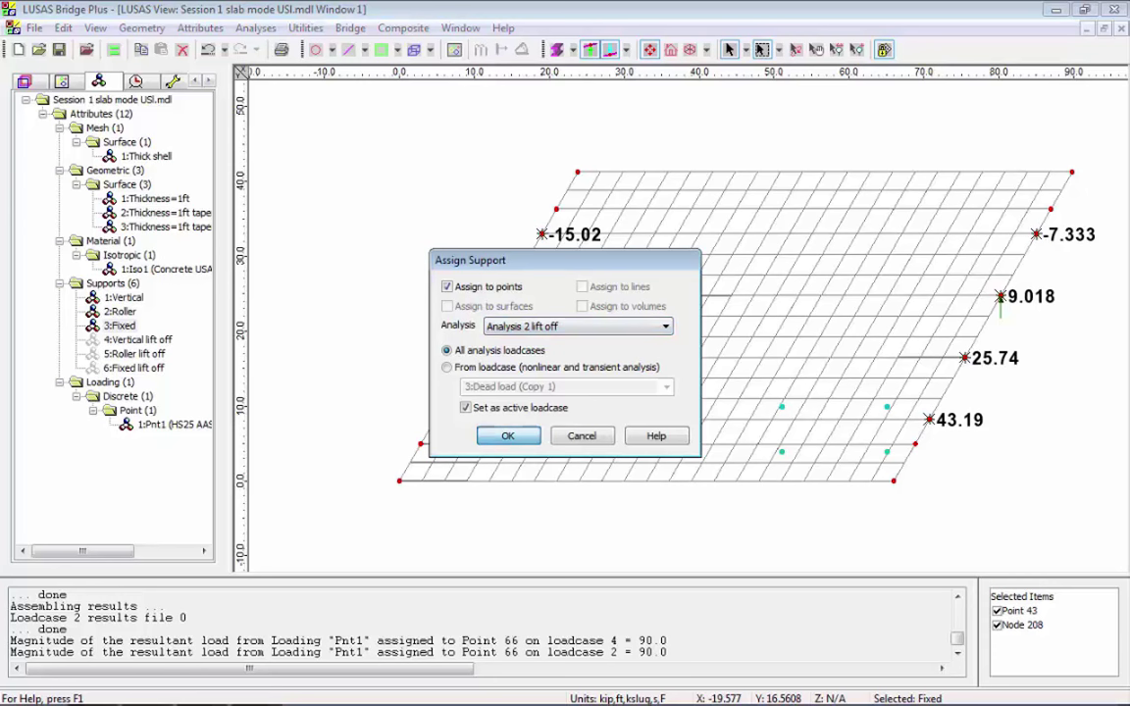
key(Return)
- Assign the Roller lift off support to the roller bearing point, Point 59, for all loadcases of Analysis 2 lift off
click(1000, 298)
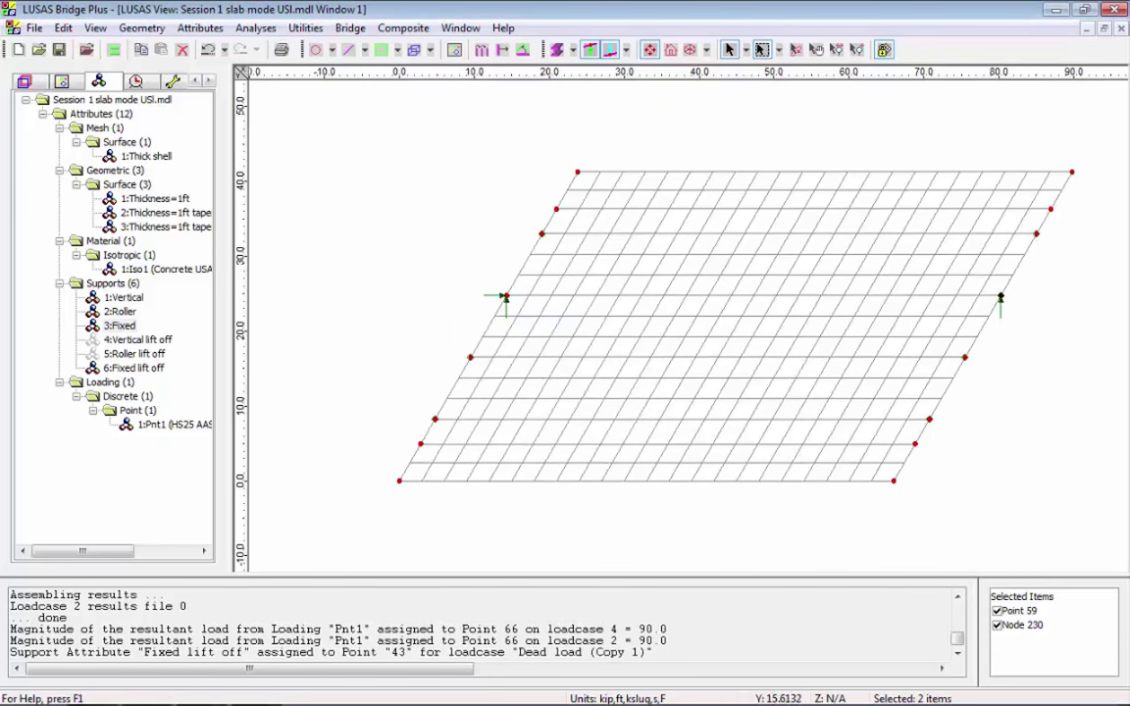
drag(135, 353, 505, 338)
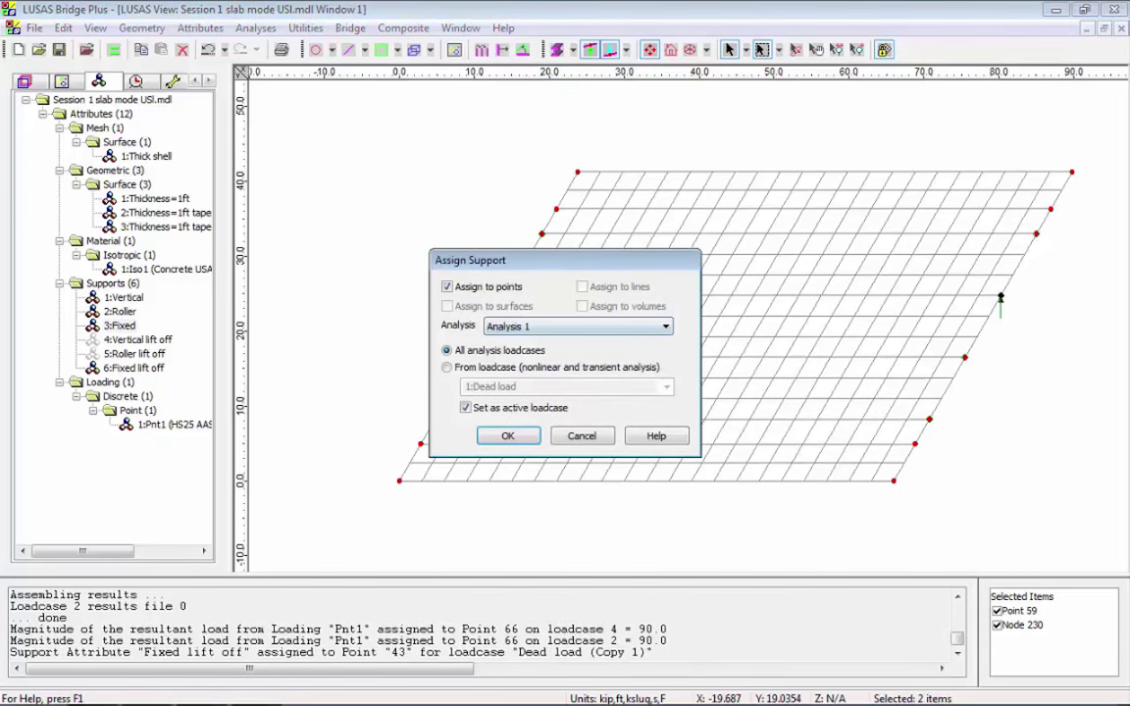
click(577, 326)
click(535, 354)
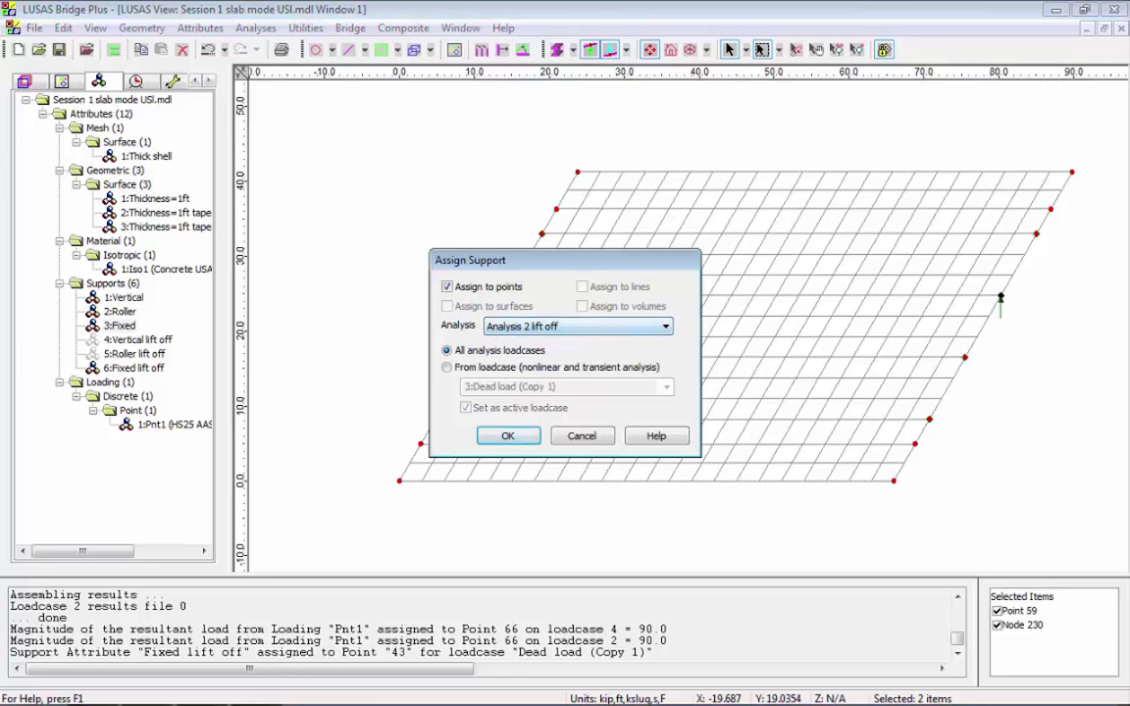
key(Return)
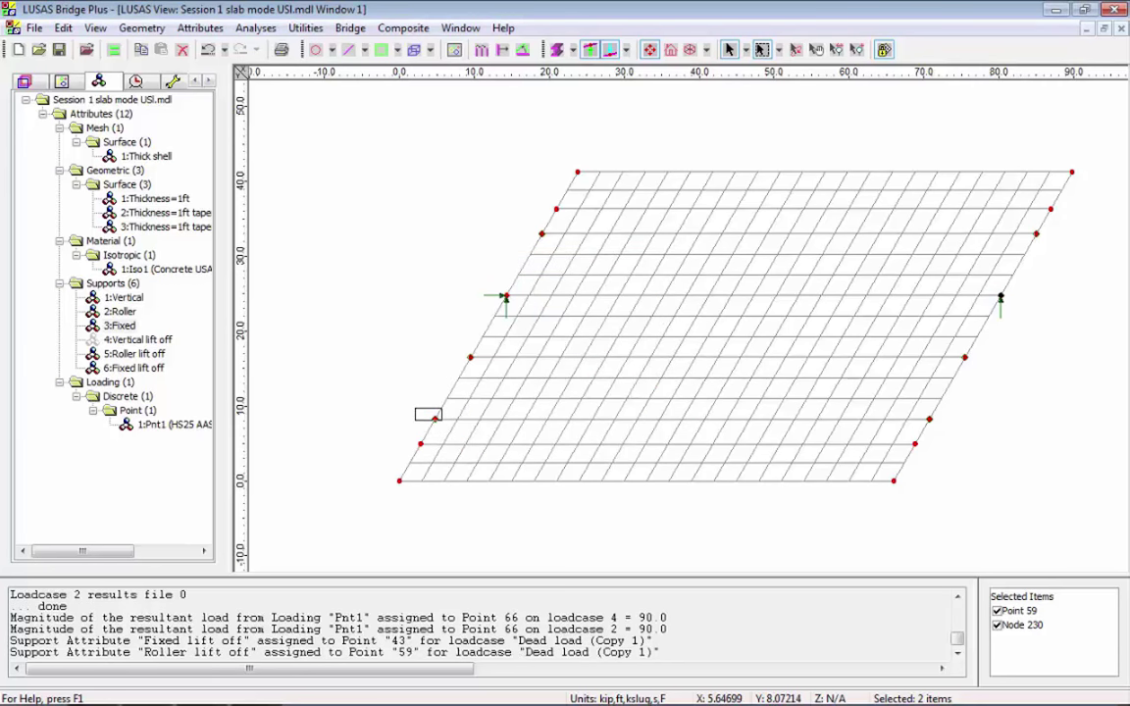
- Assign the Vertical lift off support to the six remaining bearing points along both slab ends for all loadcases of Analysis 2 lift off
click(428, 415)
shift+click(470, 357)
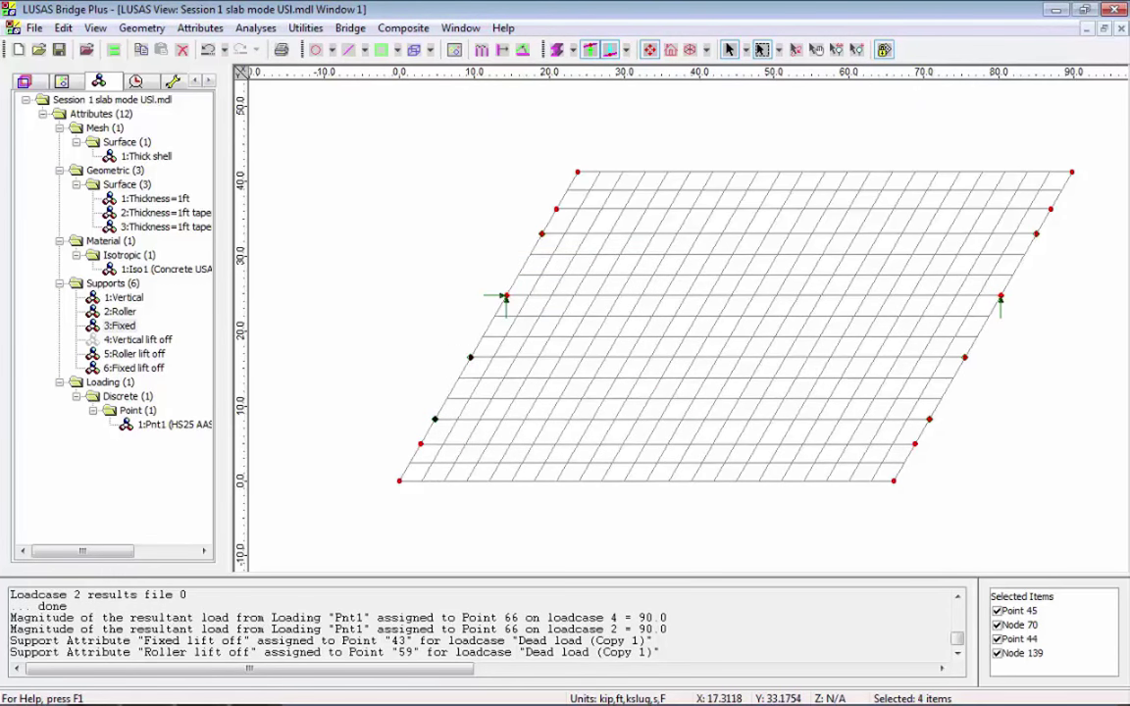
shift+drag(529, 225, 553, 245)
shift+drag(1021, 224, 1061, 257)
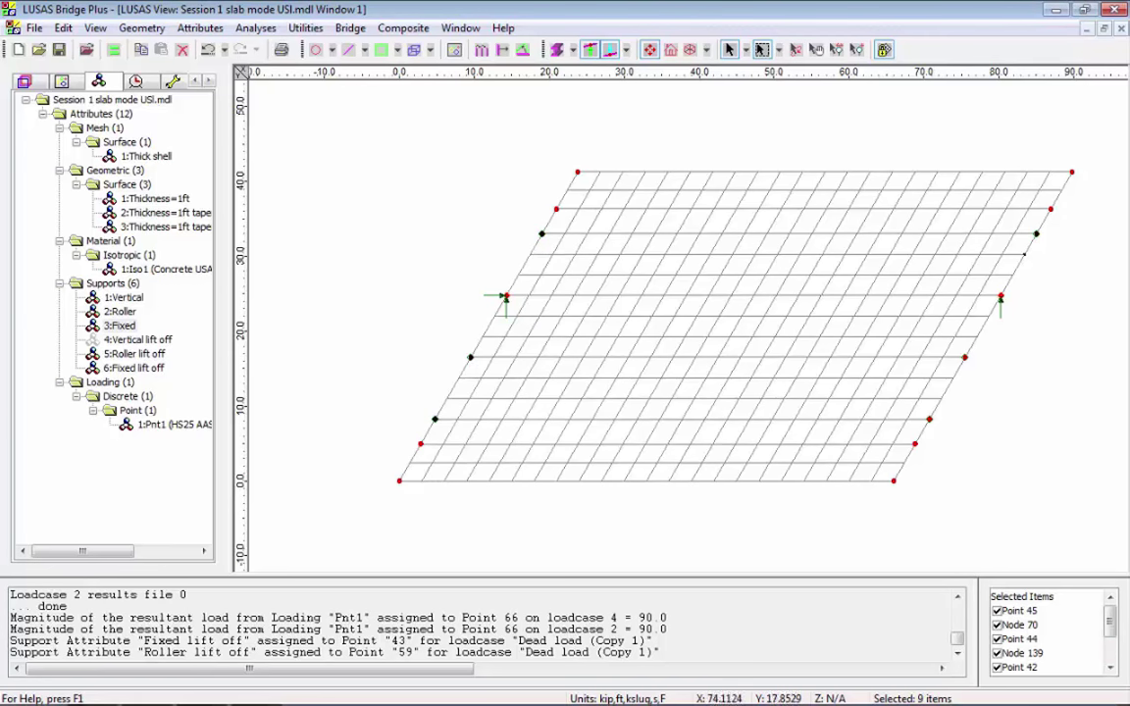
shift+drag(953, 346, 1007, 380)
shift+drag(923, 433, 955, 406)
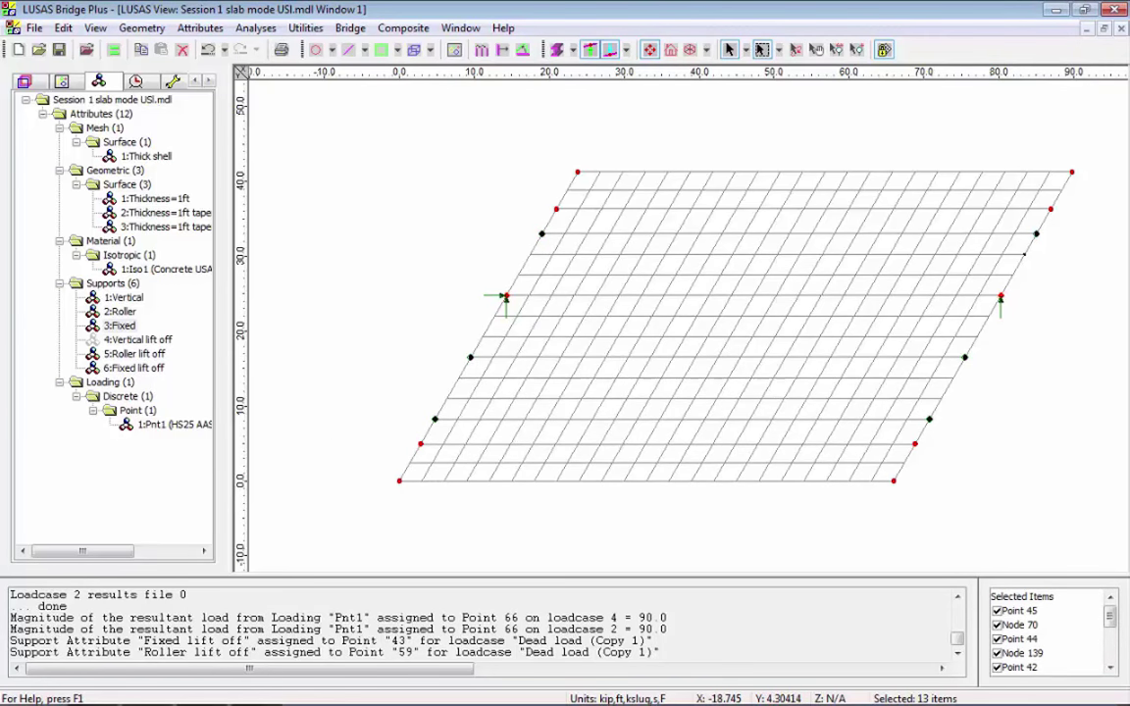
drag(137, 339, 343, 343)
click(576, 325)
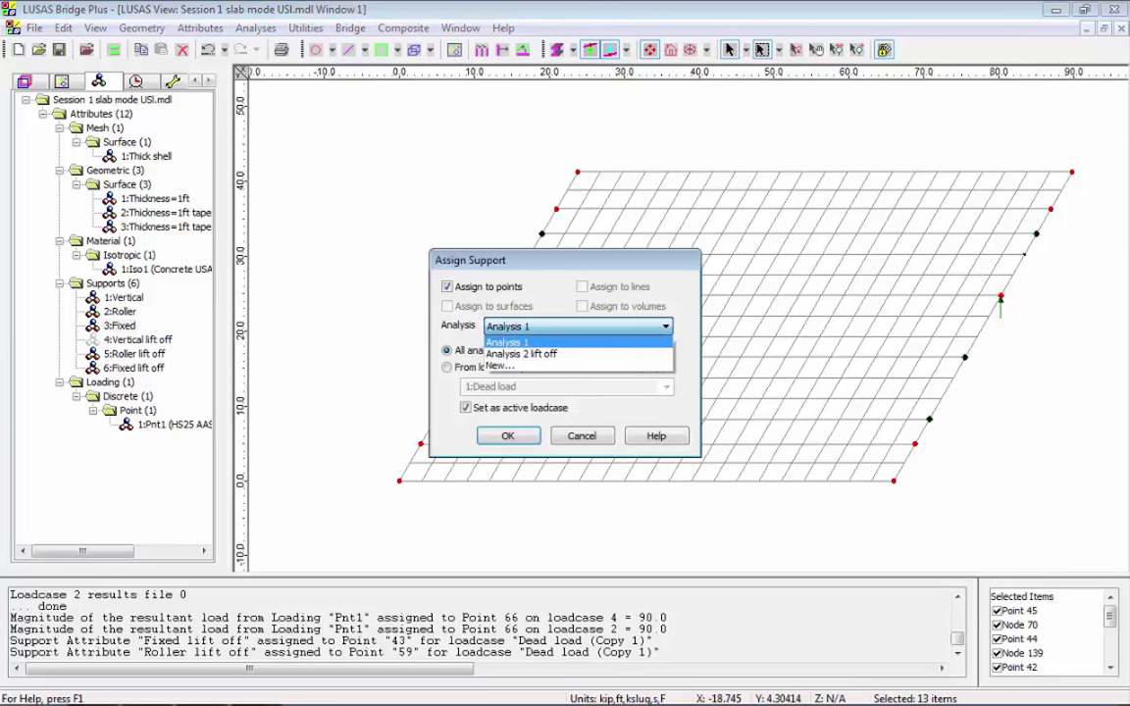
click(542, 352)
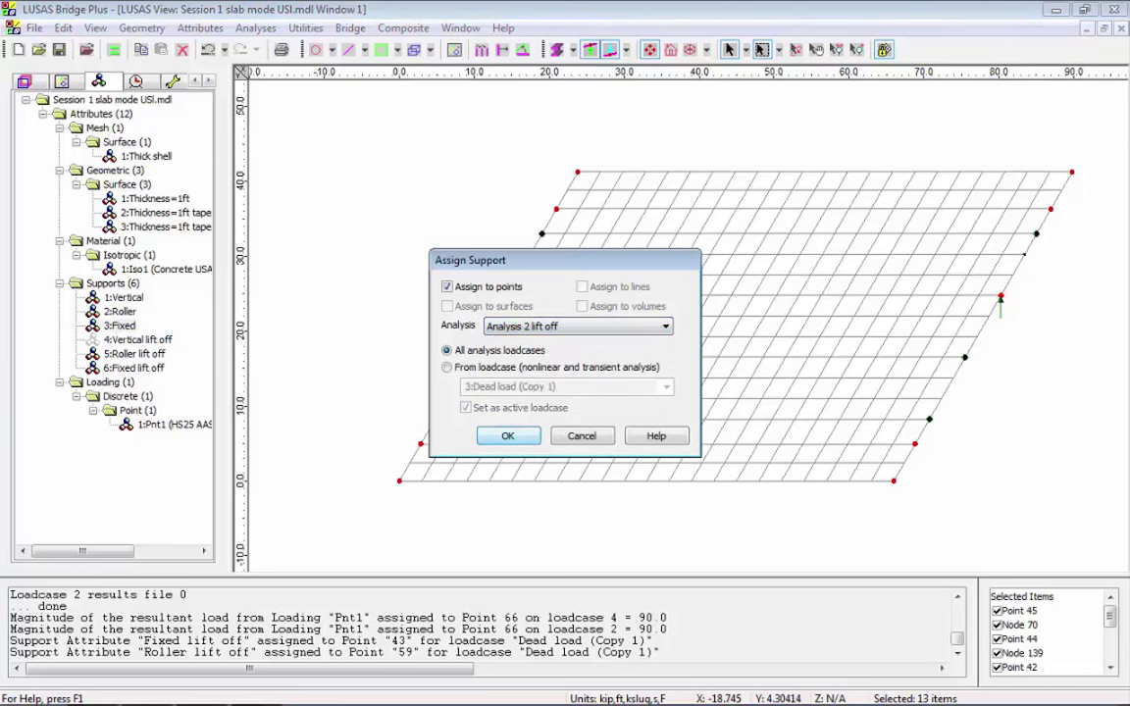
key(Return)
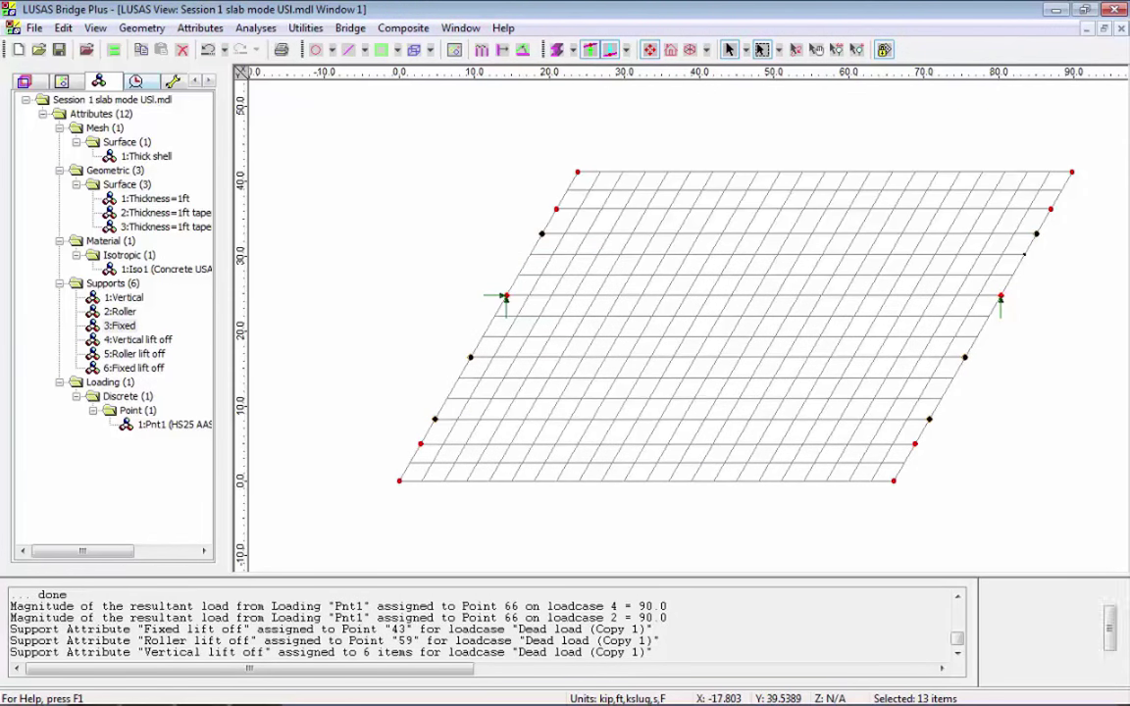
- Save the model, solve Analysis 2 lift off, and make its Design truck (Copy 1) loadcase active
click(135, 80)
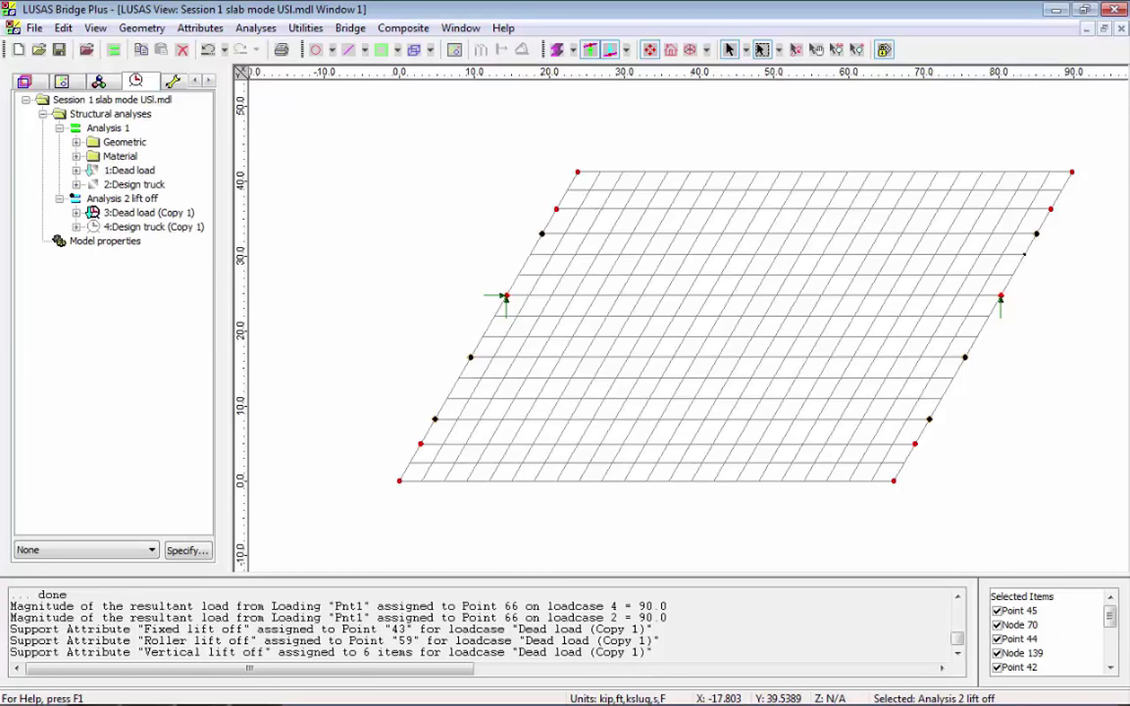
click(114, 49)
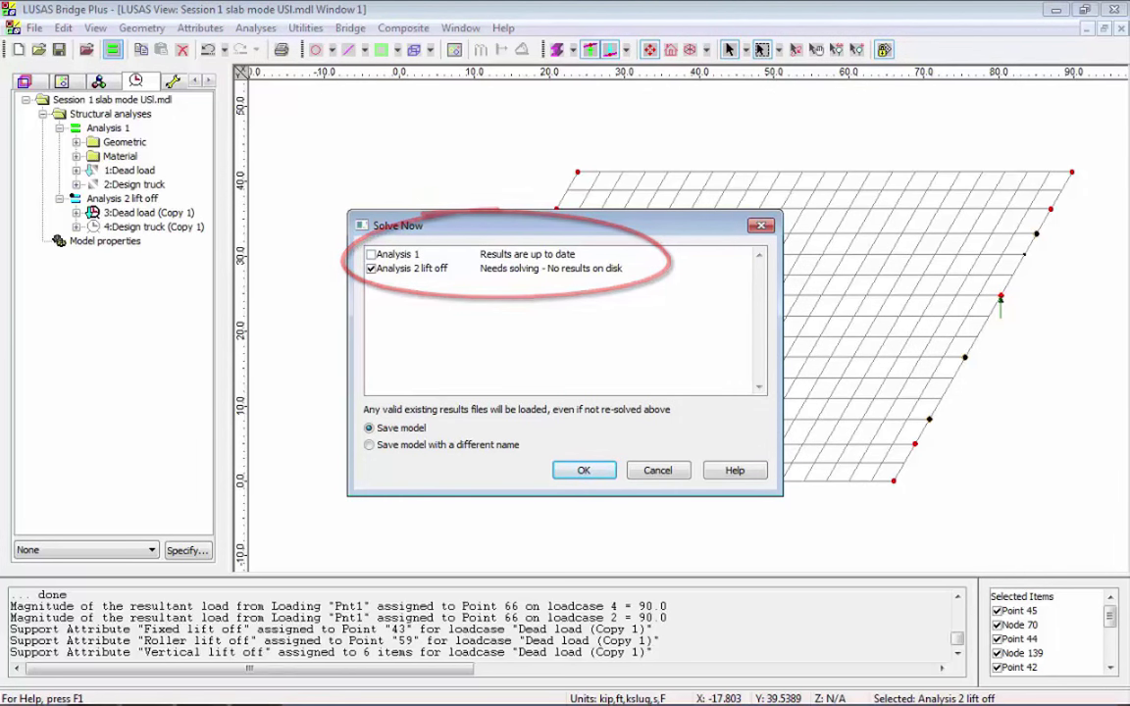
key(Return)
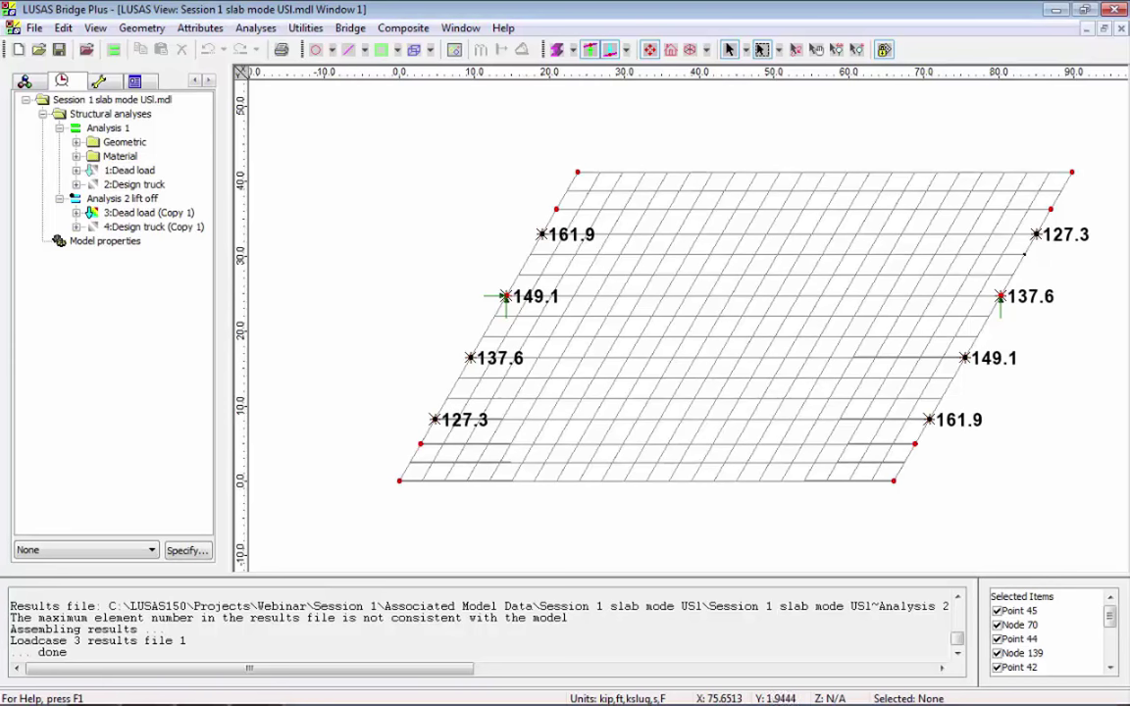
right_click(173, 226)
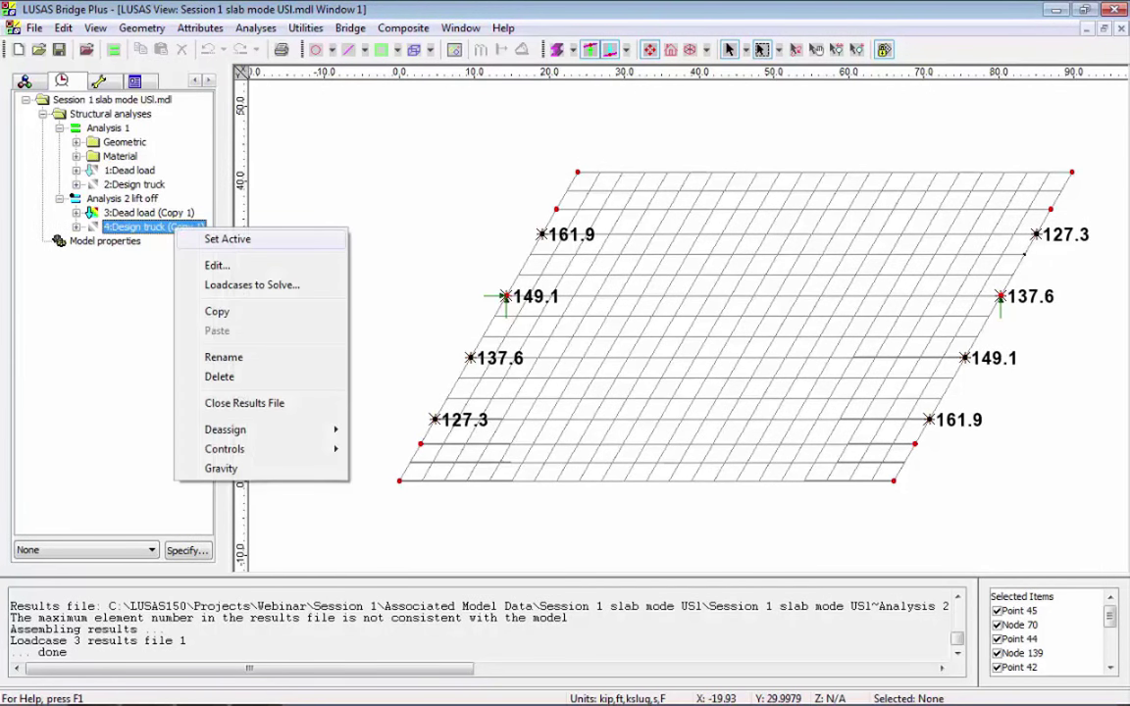
click(226, 238)
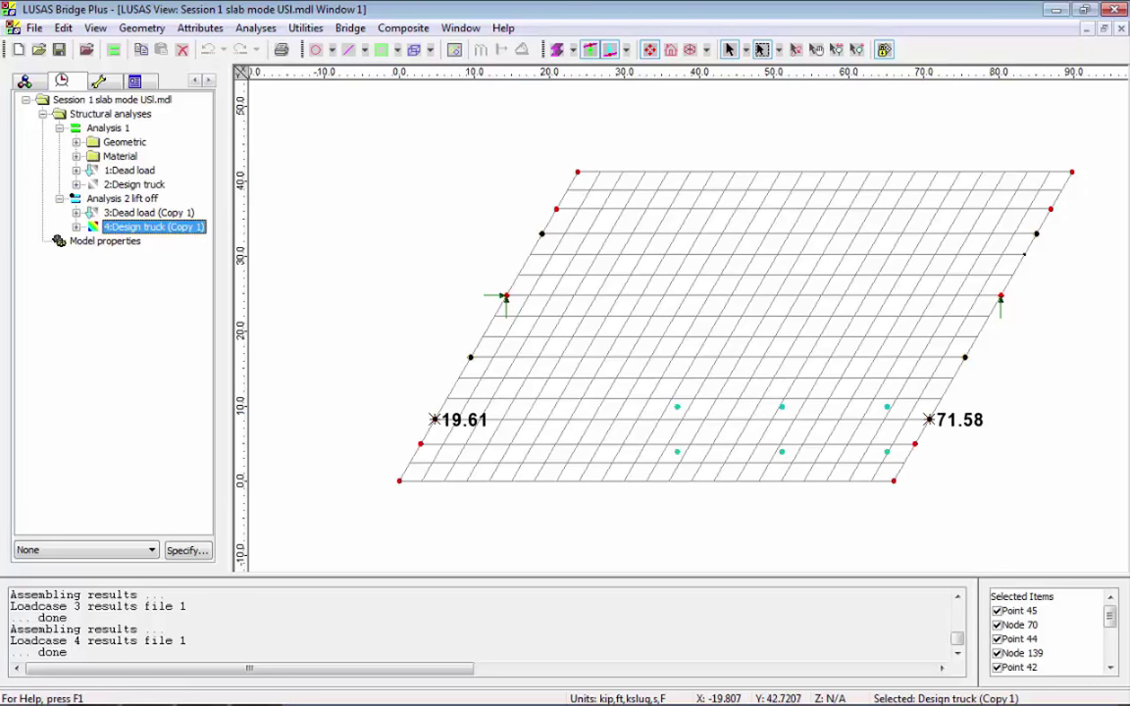
- Turn off the FZ reaction values layer in the model view
click(194, 80)
click(194, 80)
click(25, 81)
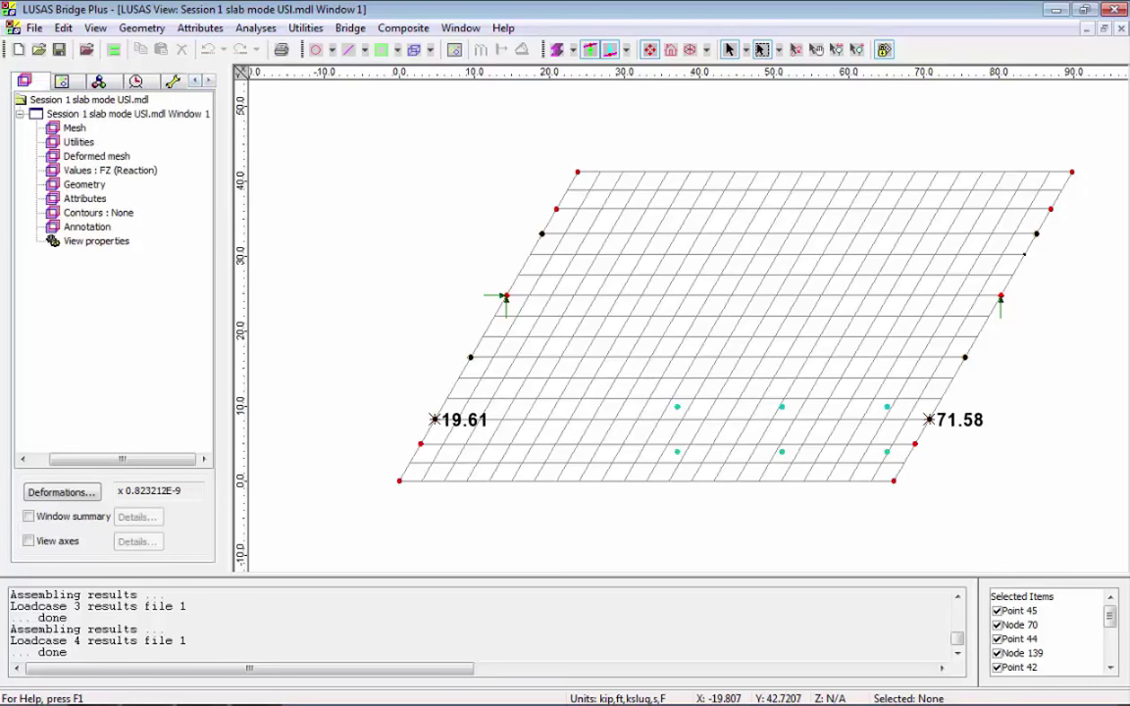
click(96, 168)
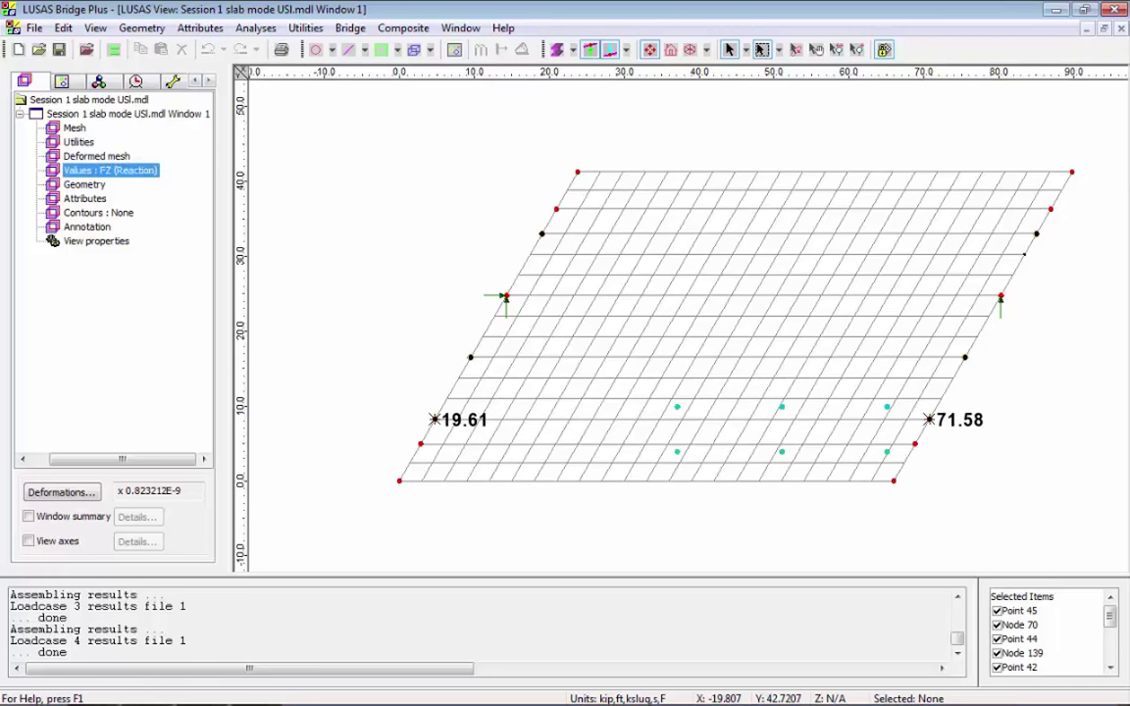
right_click(96, 167)
click(146, 244)
- Set the Contours layer to the Force/Moment - Thick Shell entity with the Mx component
double_click(98, 212)
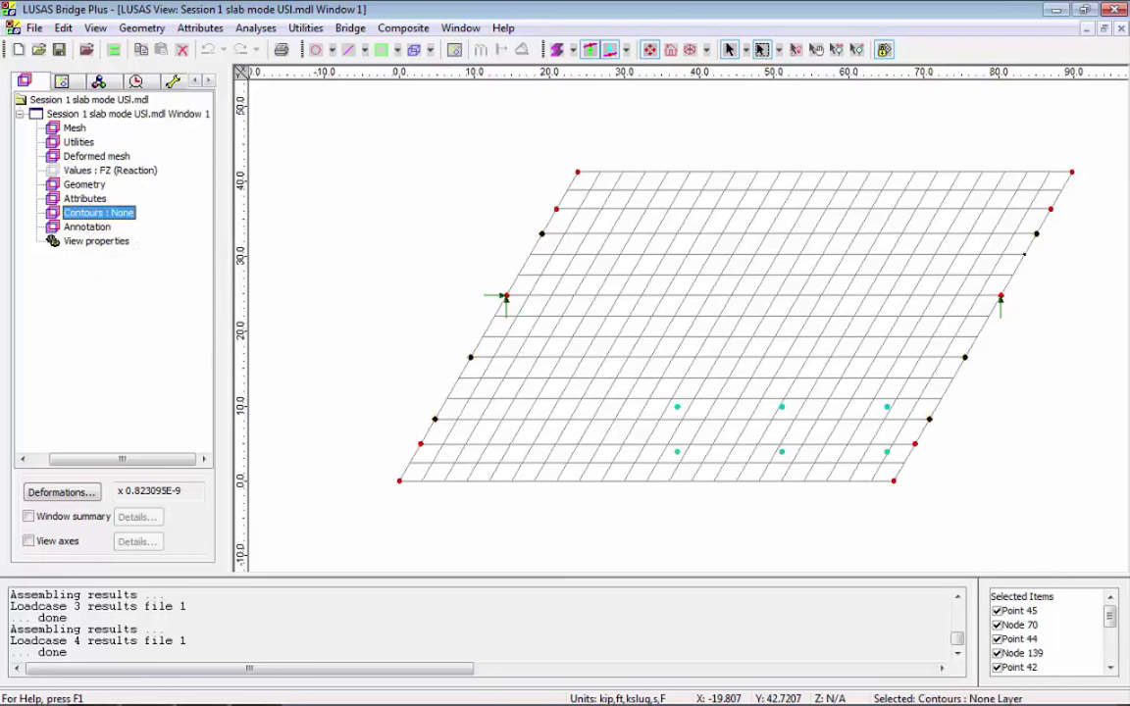
click(289, 257)
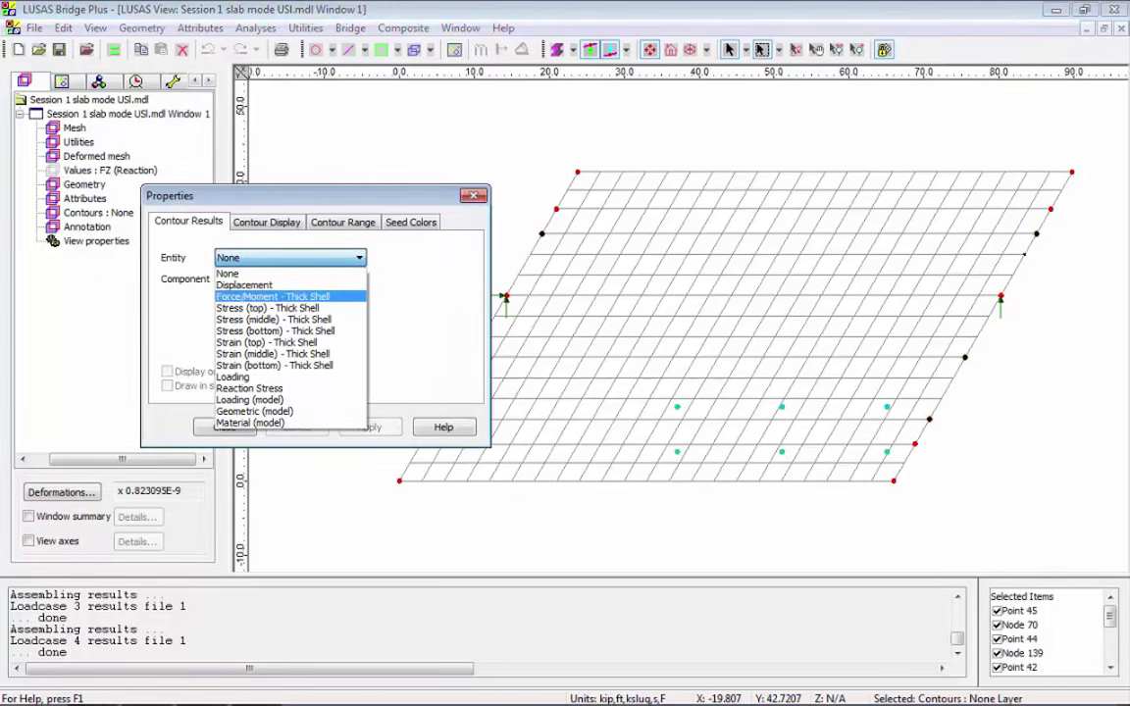
click(271, 296)
click(289, 278)
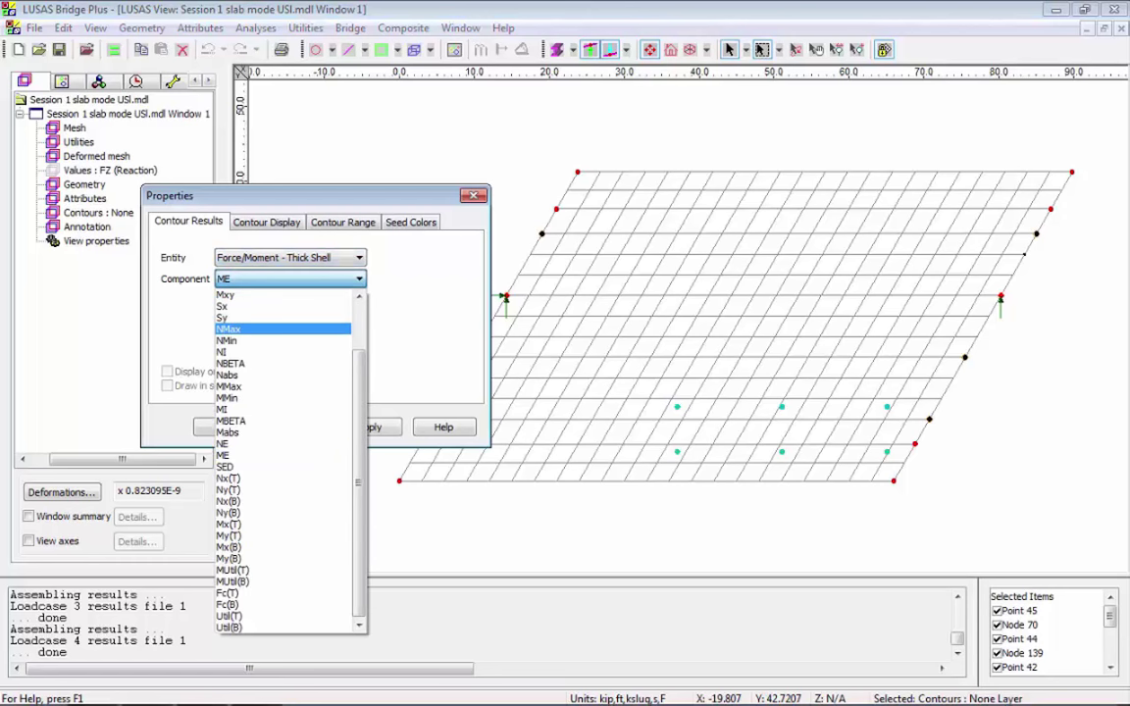
scroll(254, 328, up, 2)
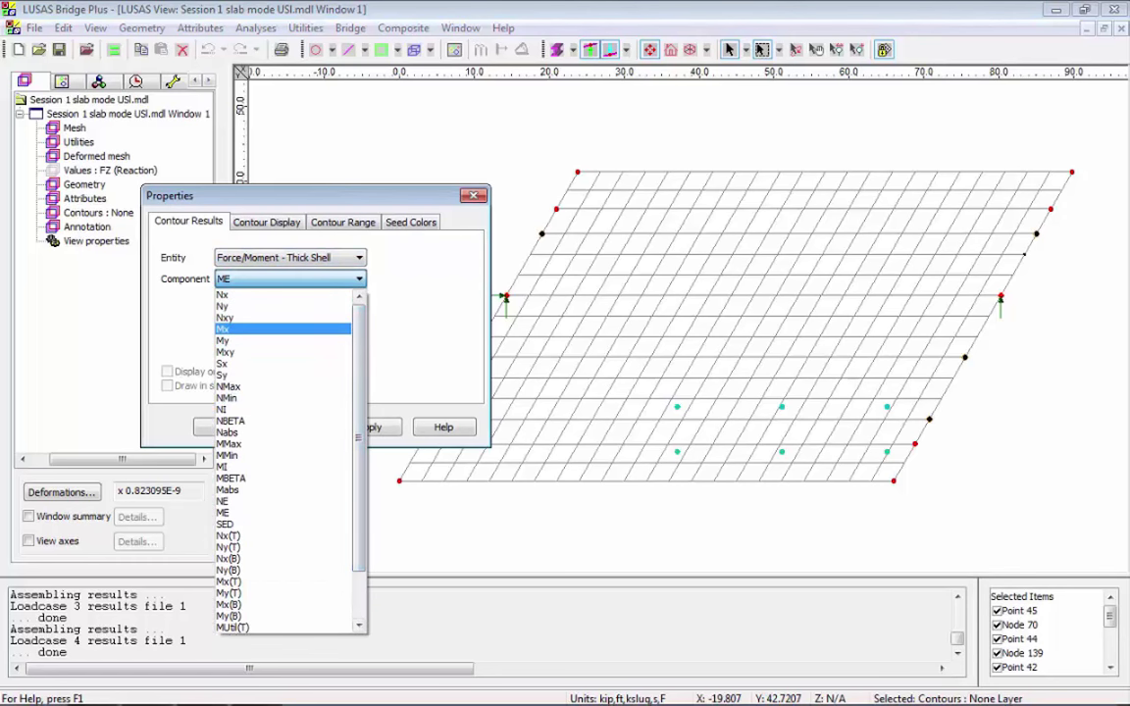
click(236, 329)
key(Return)
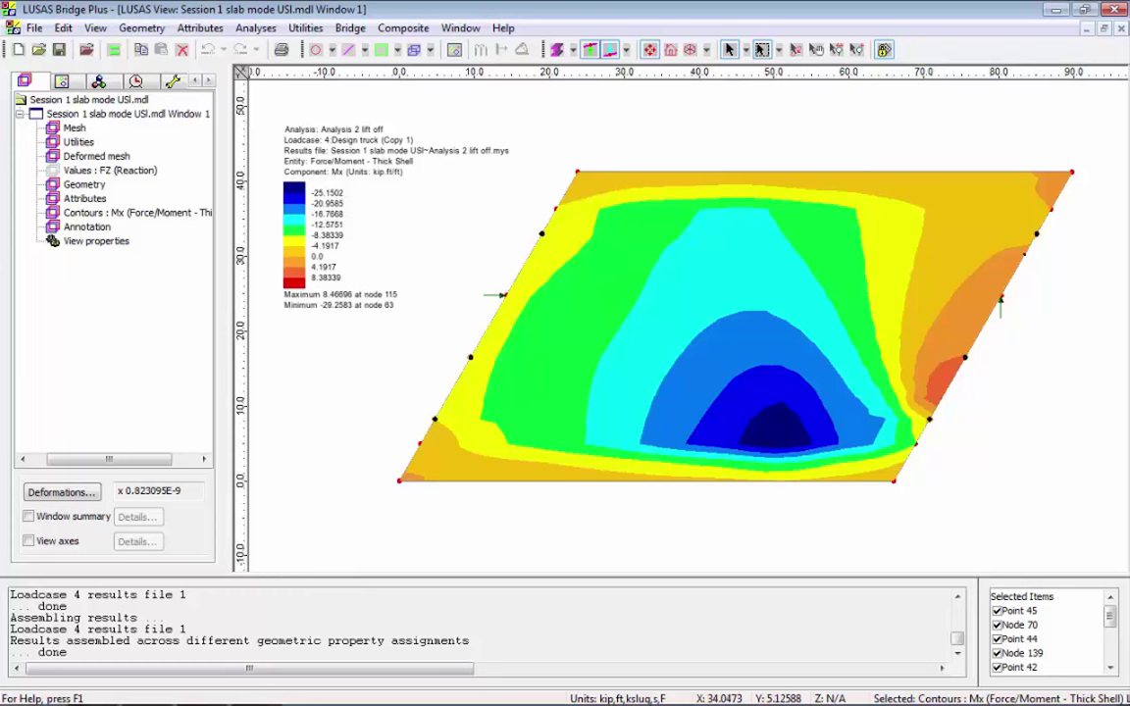
- Begin a basic combination that includes the Dead load (Copy 1) and Design truck (Copy 1) loadcases
click(135, 80)
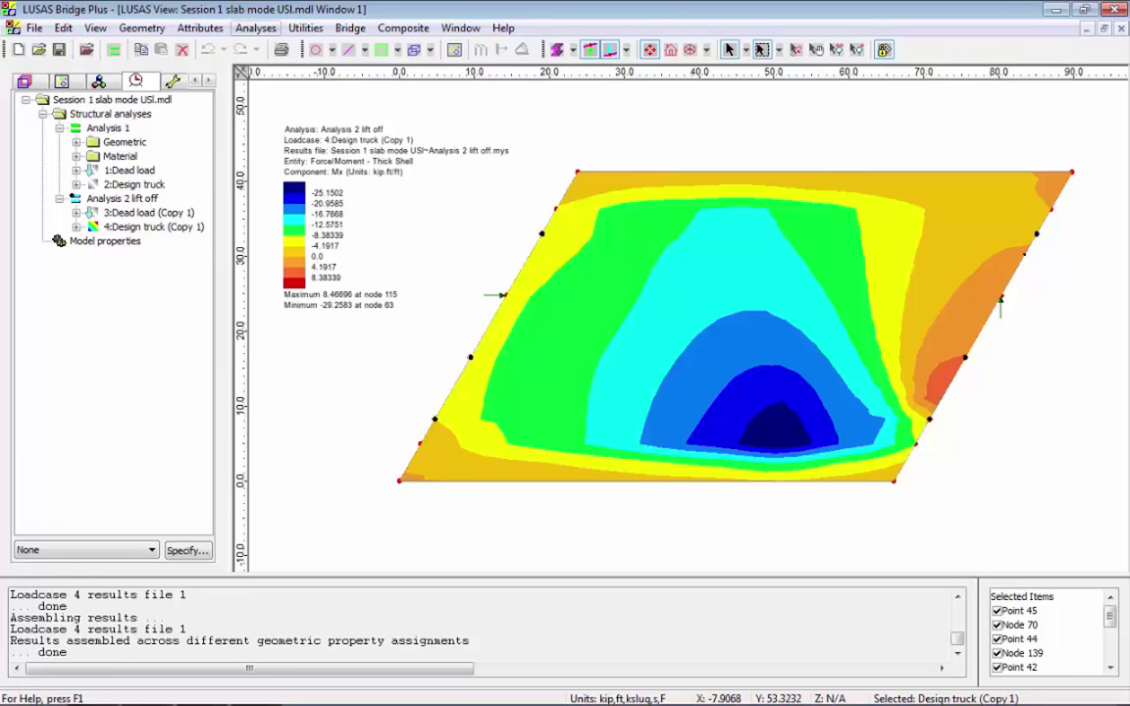
click(255, 28)
click(302, 197)
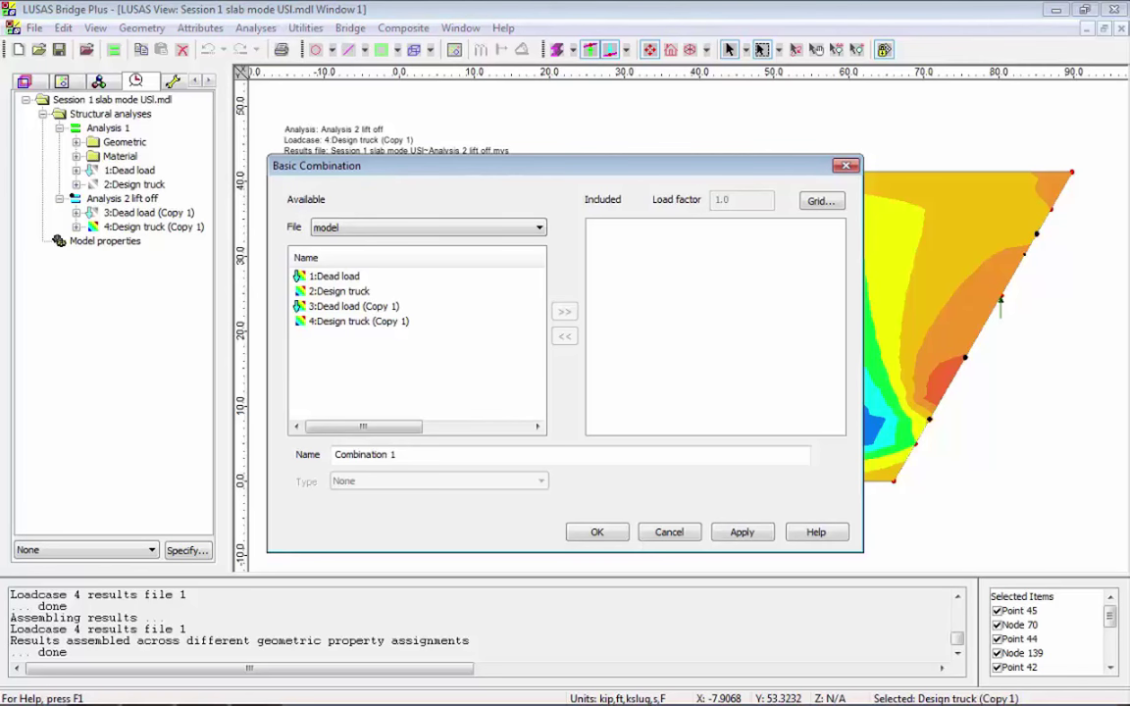
click(353, 306)
shift+click(358, 320)
click(564, 311)
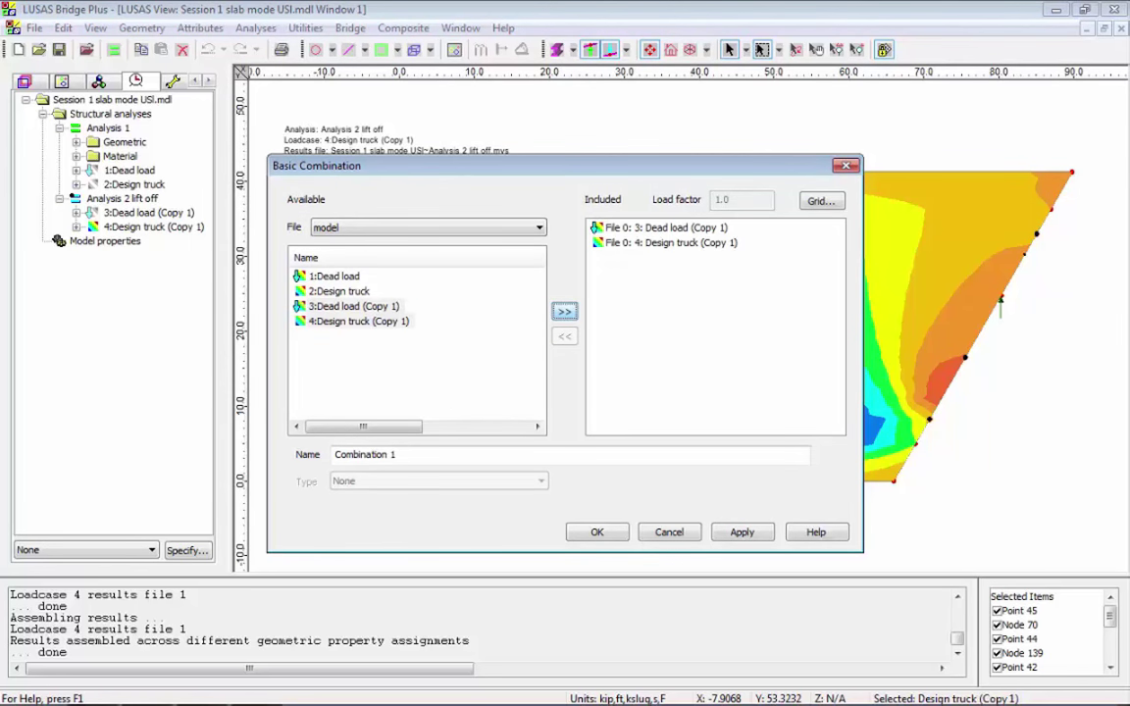
- Set the combination factors to 1.05 for Dead load (Copy 1) and 1.35 for Design truck (Copy 1)
click(820, 201)
click(847, 251)
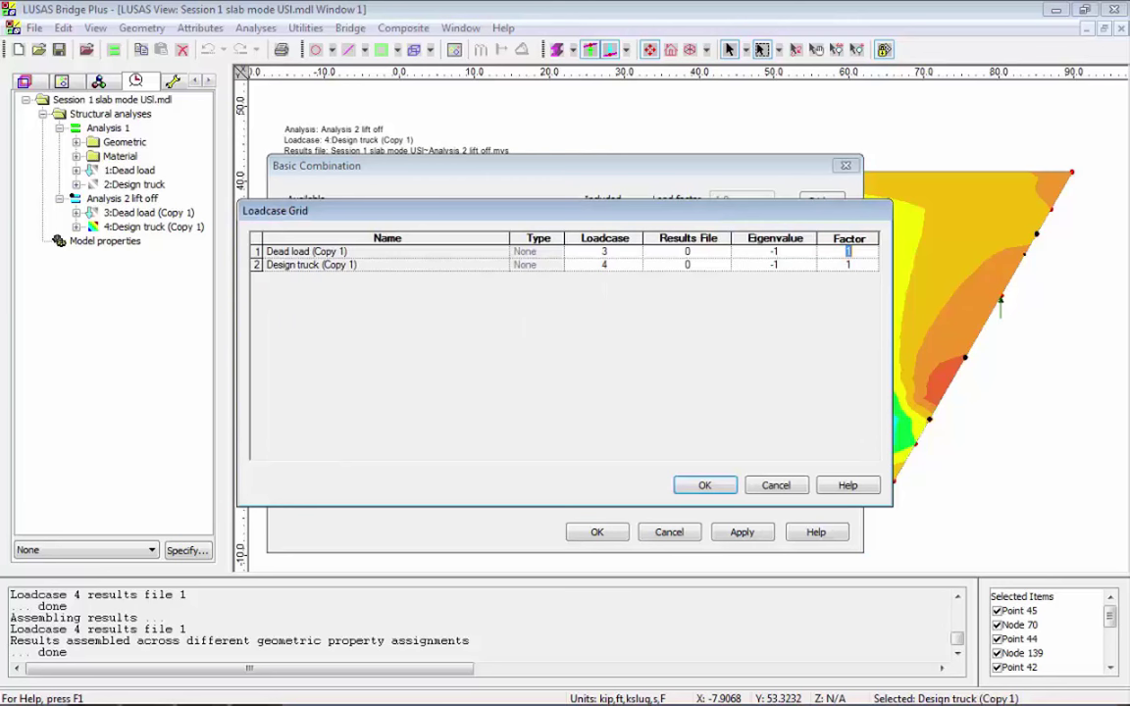
text(1)
double_click(848, 251)
text(.05)
click(847, 264)
text(1.35)
key(Return)
- Name the basic combination Combination ULS, create it, and make it the active results case
key(BackSpace)
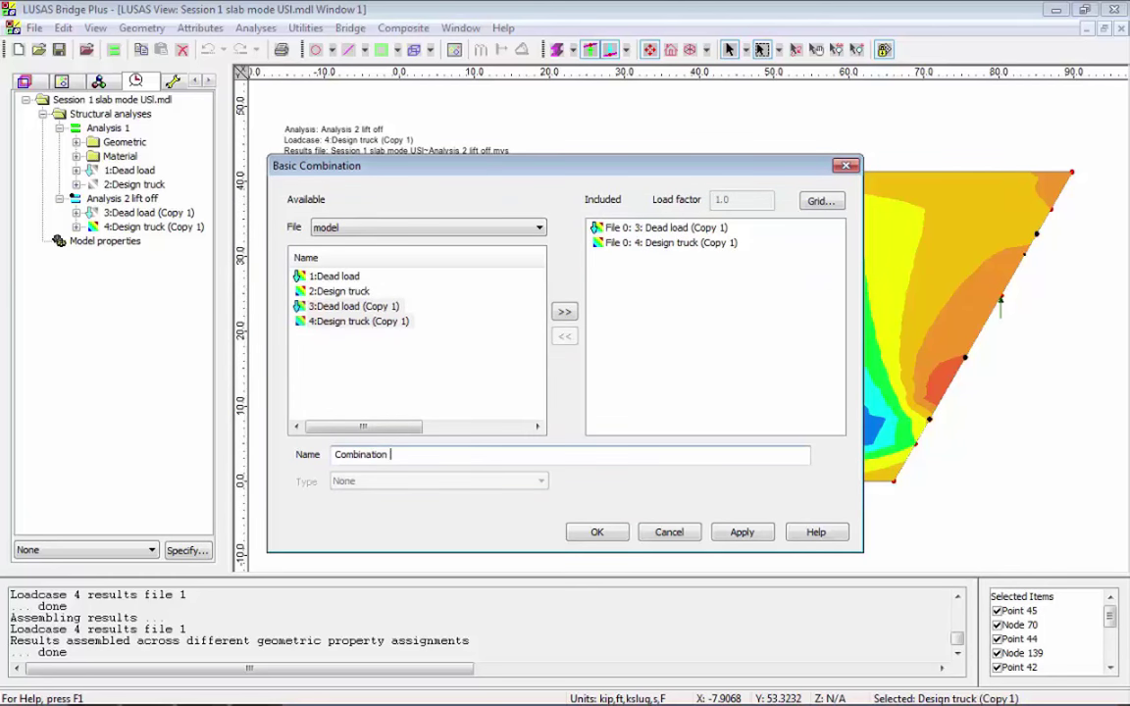
text(ULS)
key(Return)
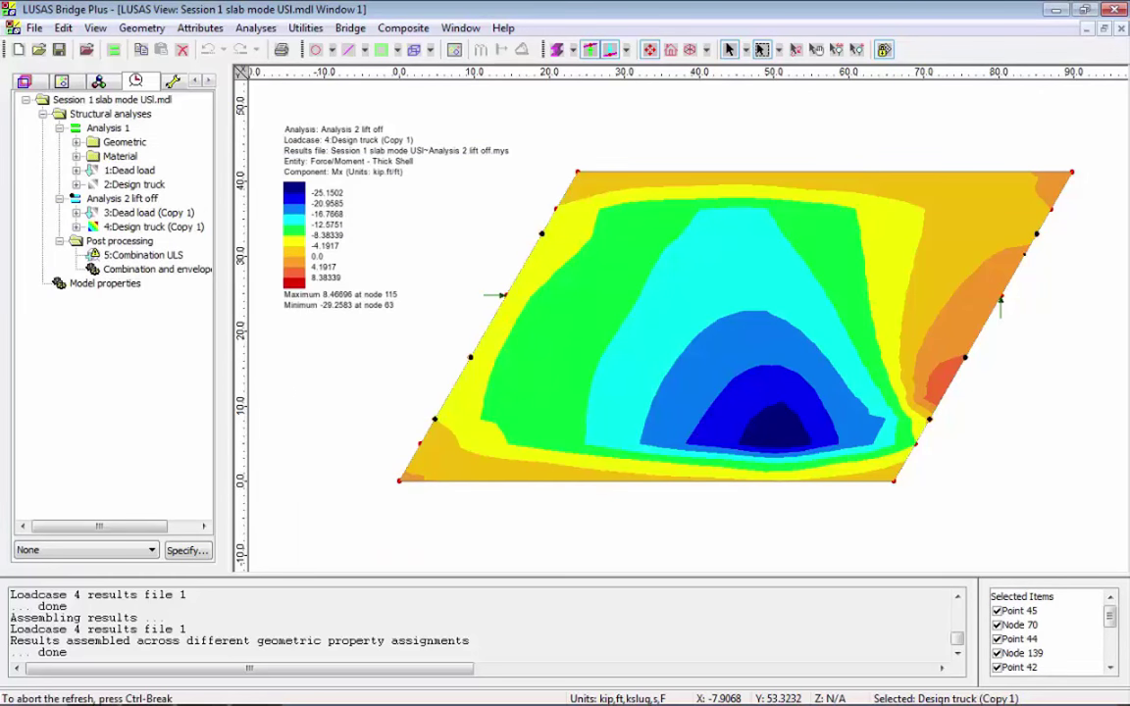
right_click(149, 257)
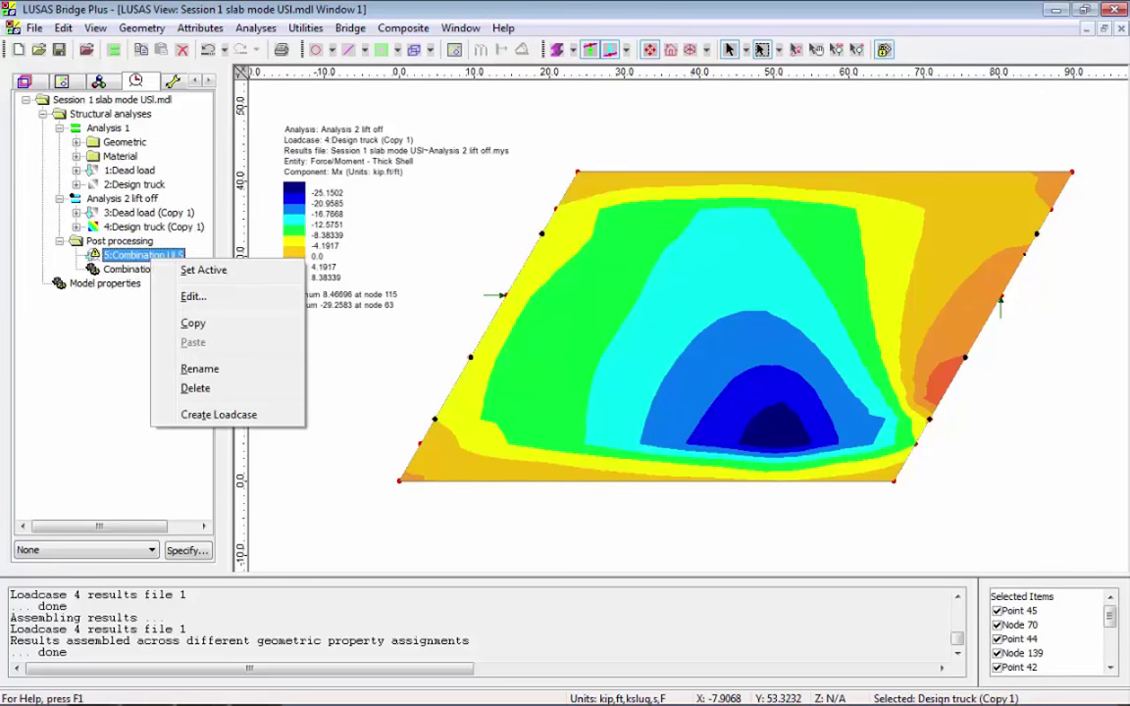
click(203, 270)
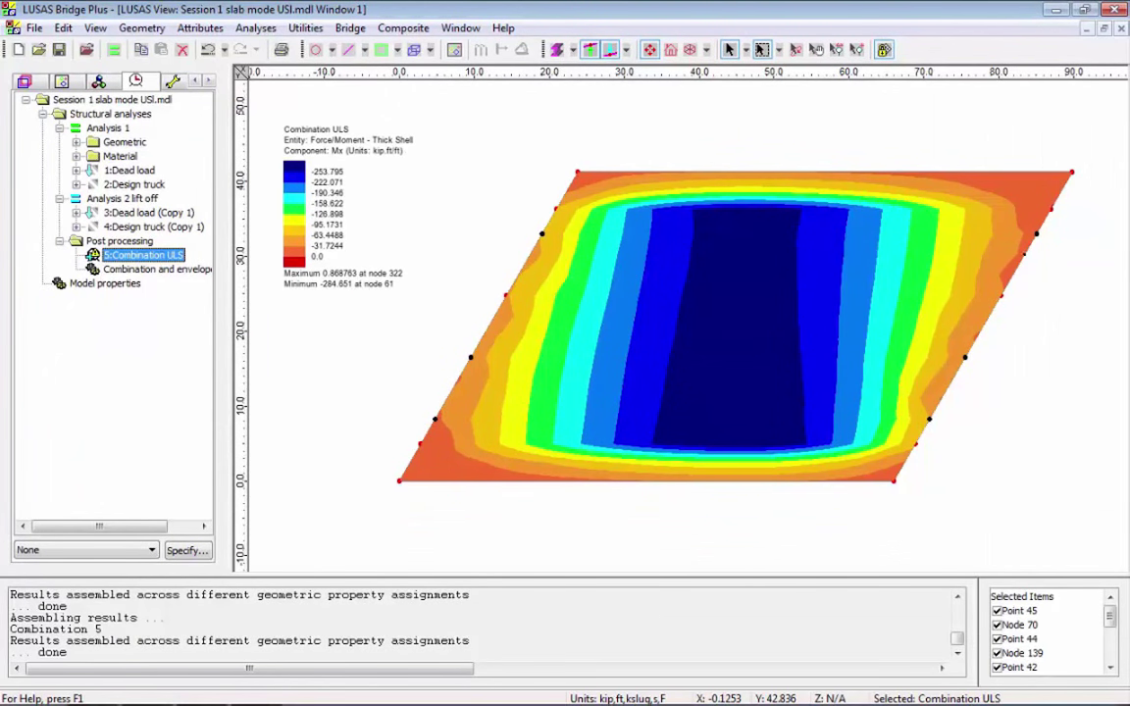
- Start a ULS RC slab design to AASHTO LRFD 6th Edition (2012), with slab depth from model geometry, 6.0 ksi concrete and 75.0 ksi bars
click(350, 28)
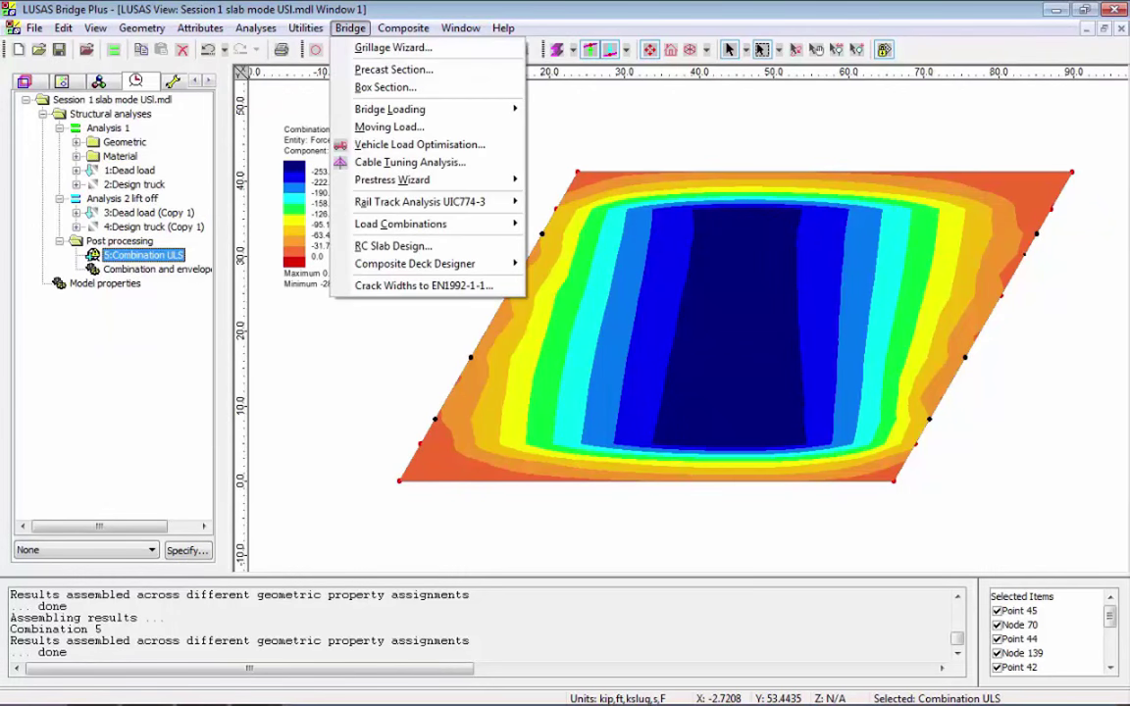
click(392, 246)
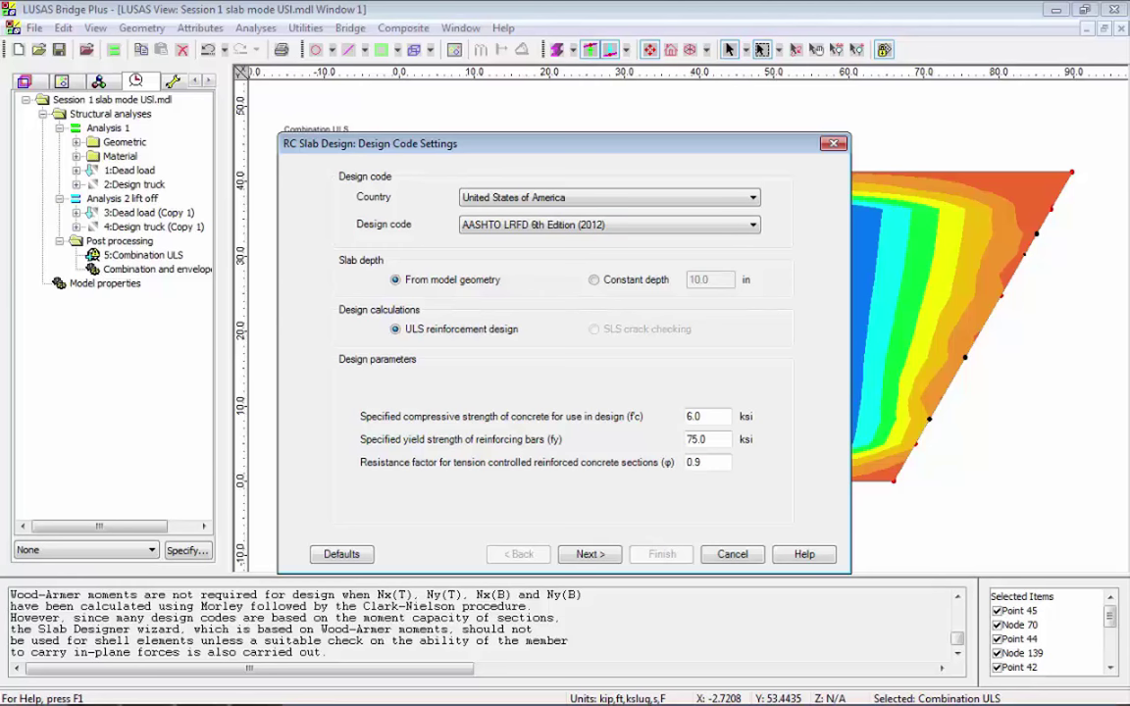
key(Return)
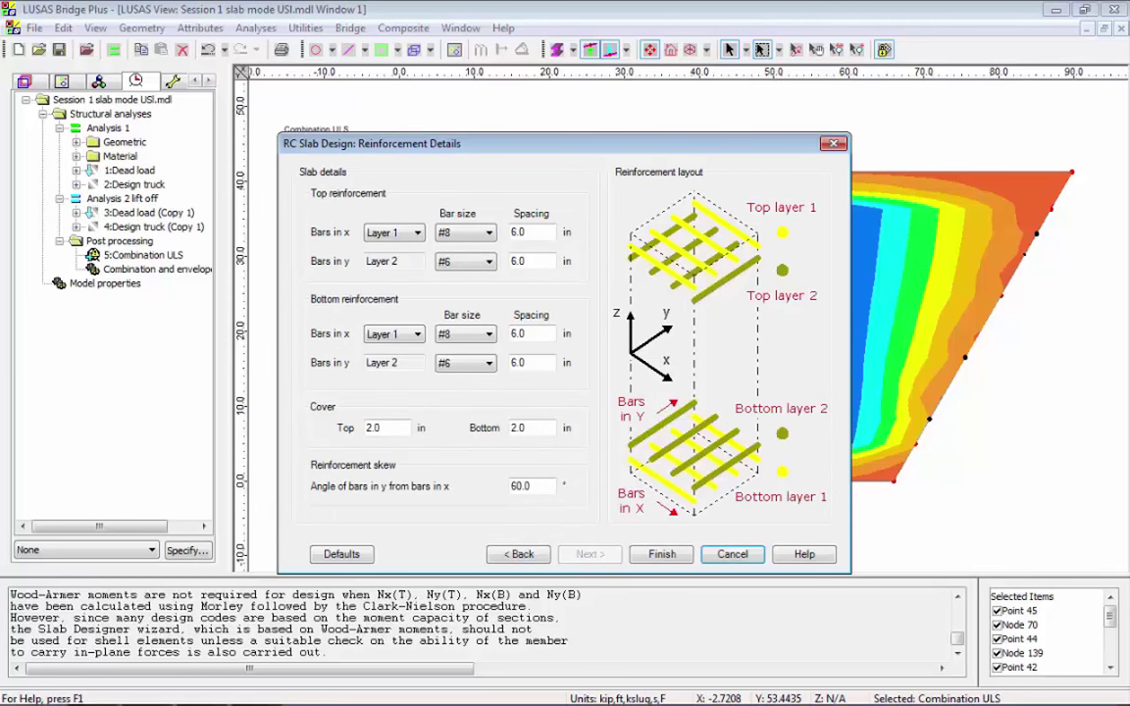
- Finish the slab design with #8 bars in x, #6 bars in y and 60° reinforcement skew, and display the Mx(B) steel areas
click(464, 233)
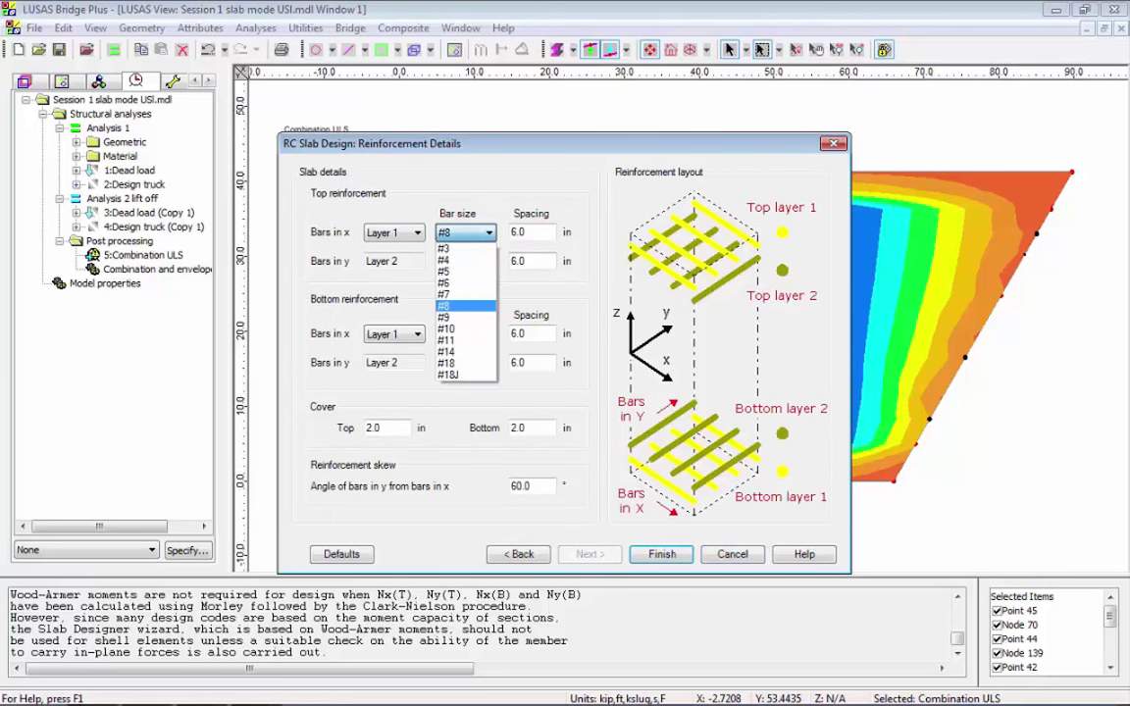
click(455, 306)
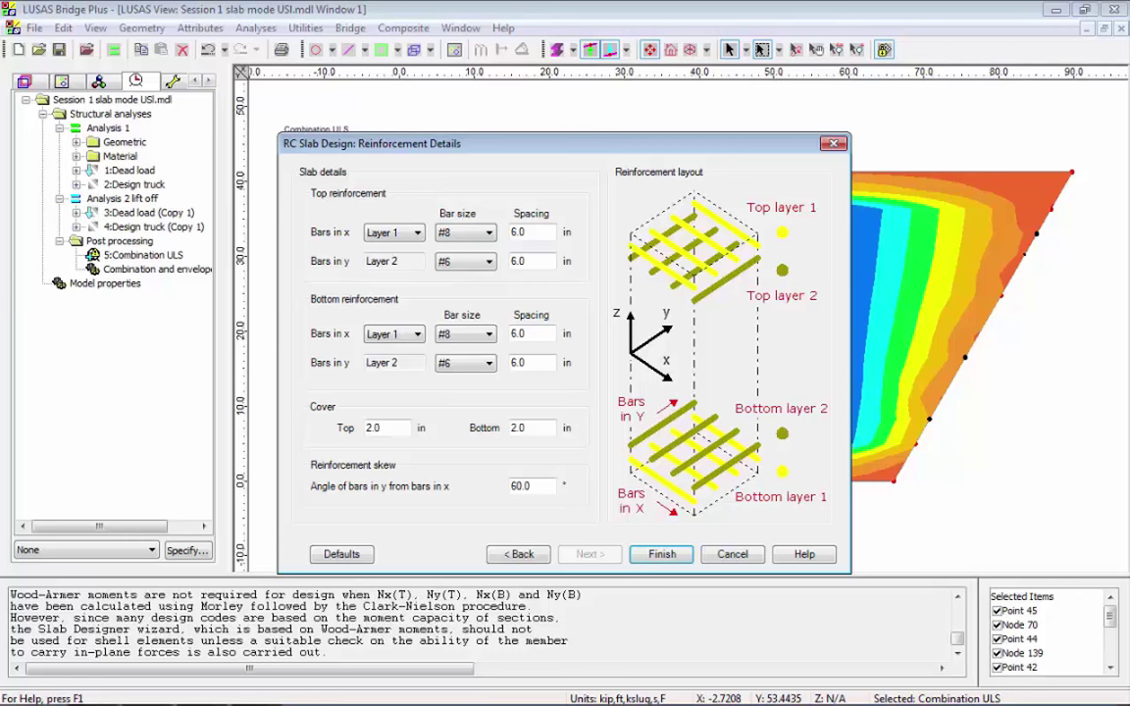
click(465, 261)
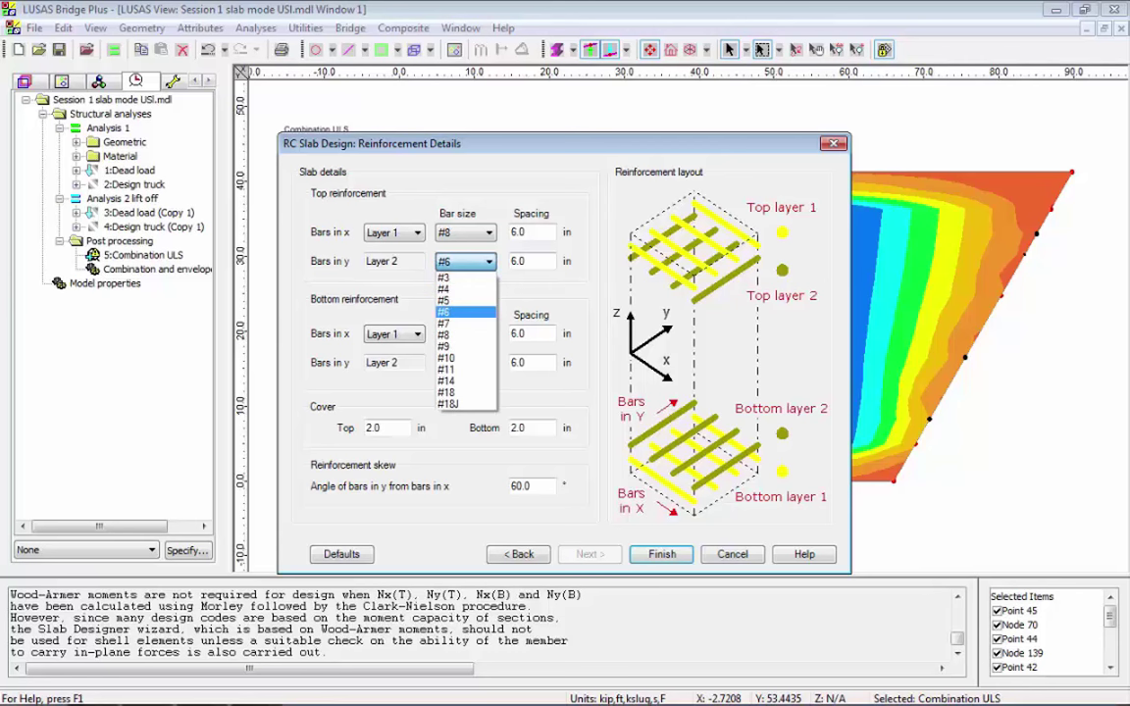
click(465, 261)
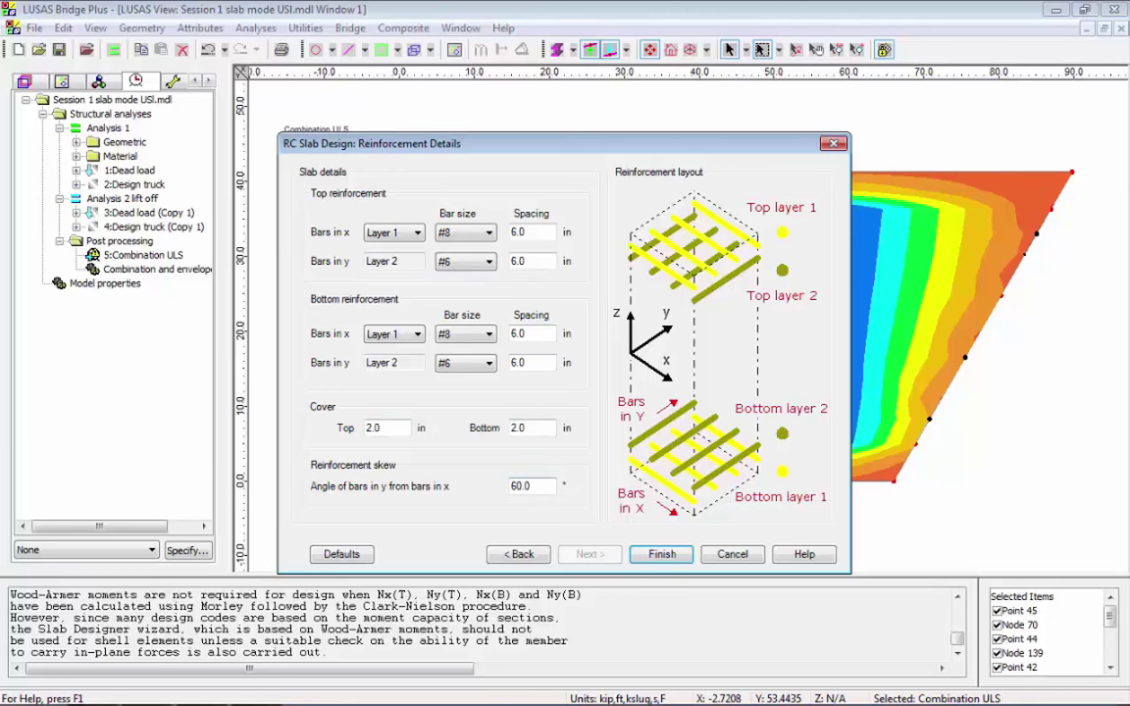
key(Return)
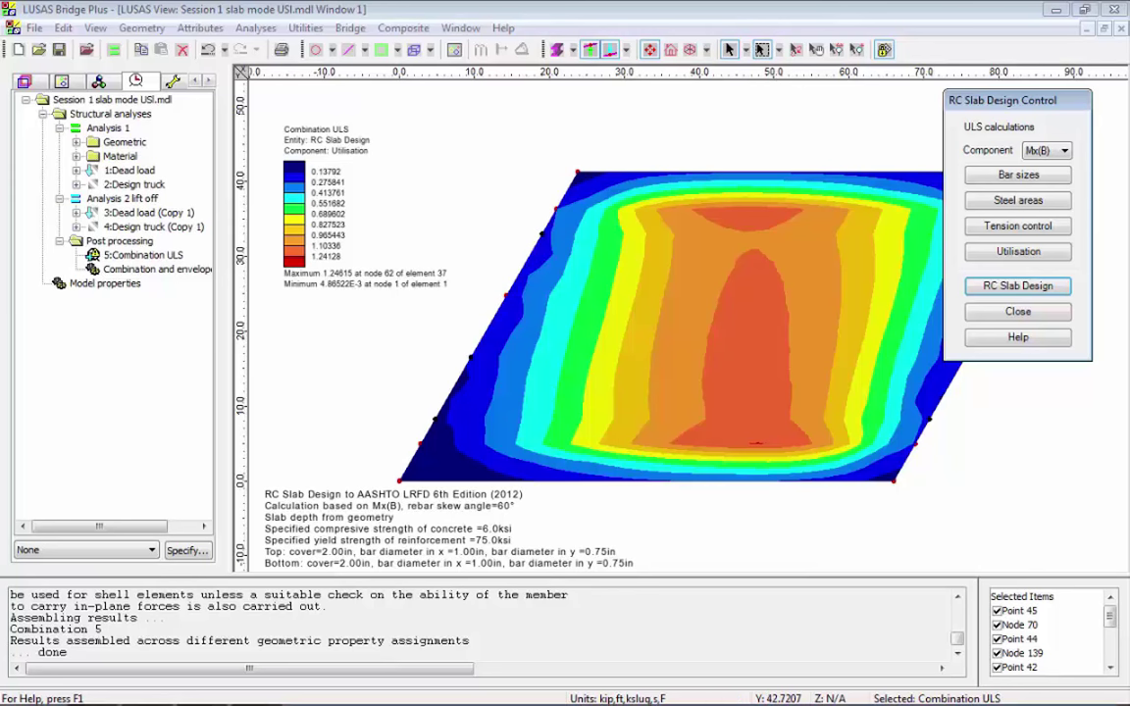
click(1017, 200)
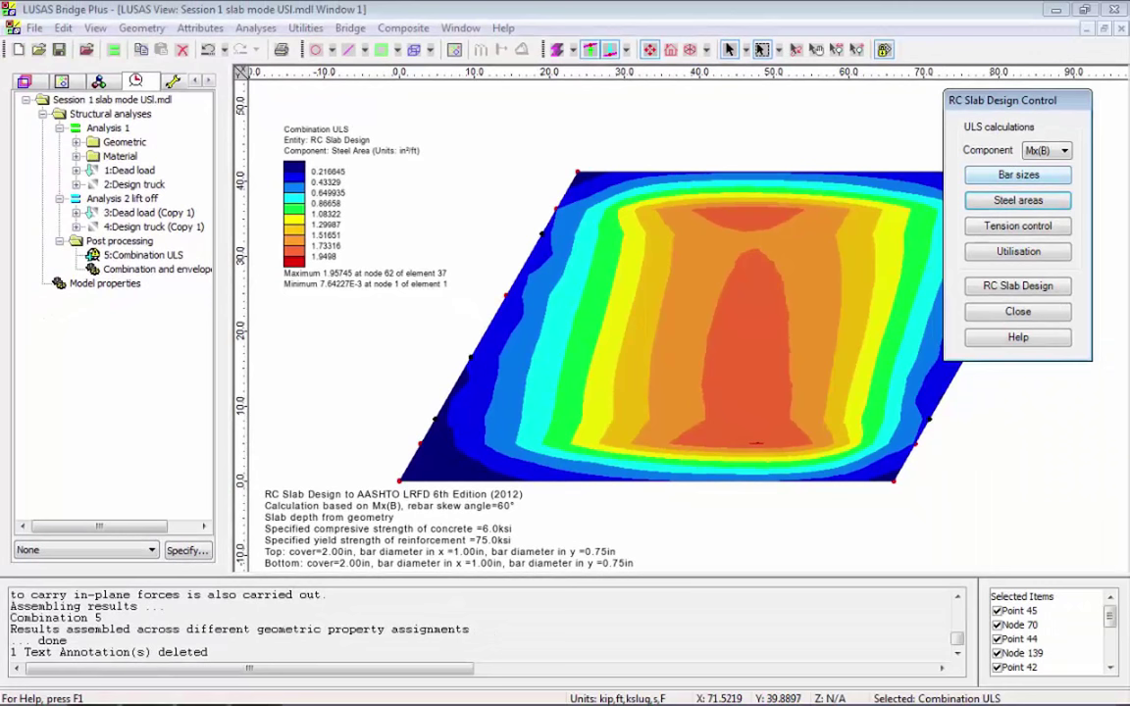
- Display the Mx(B) bar size contours and the Mx(B) utilisation contours for the slab
click(1018, 175)
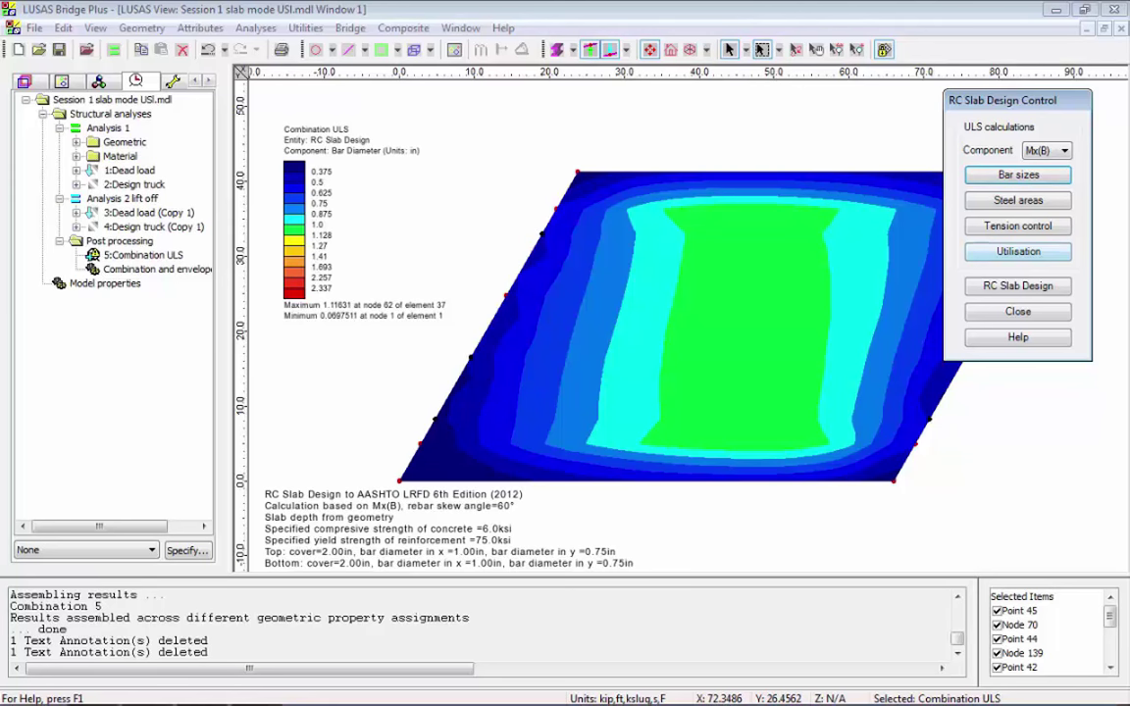
click(1018, 251)
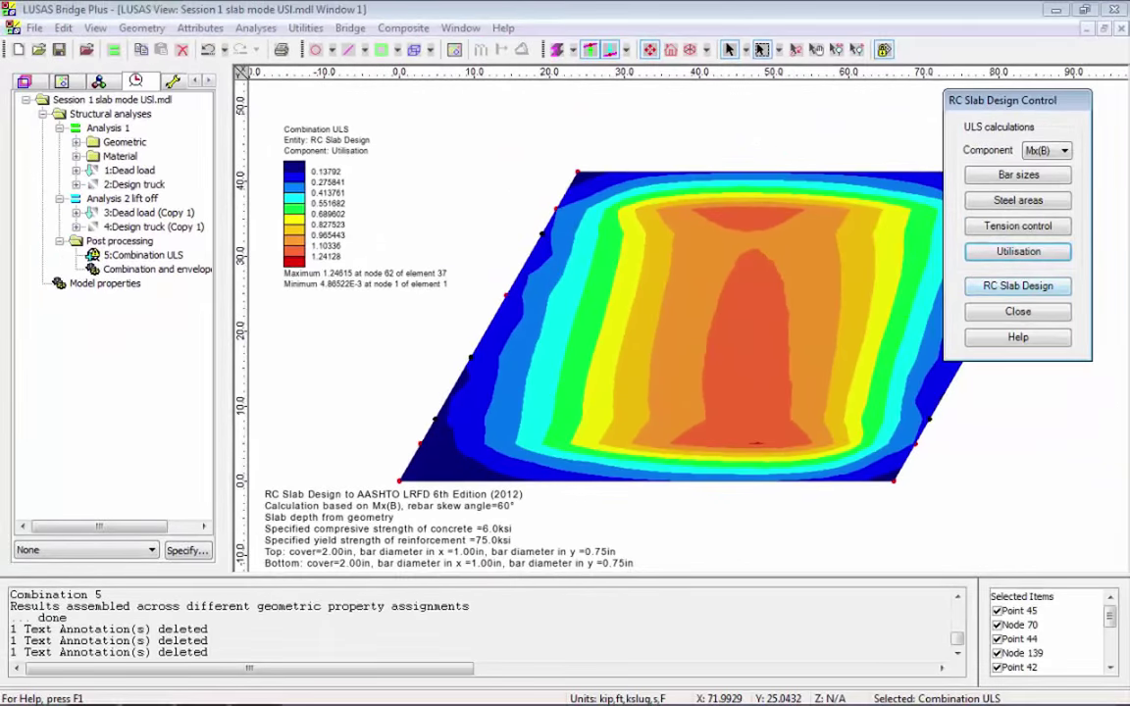
- Reopen the RC slab design's reinforcement details and set the top reinforcement to #10 bars in x and #8 bars in y
click(1018, 285)
click(588, 554)
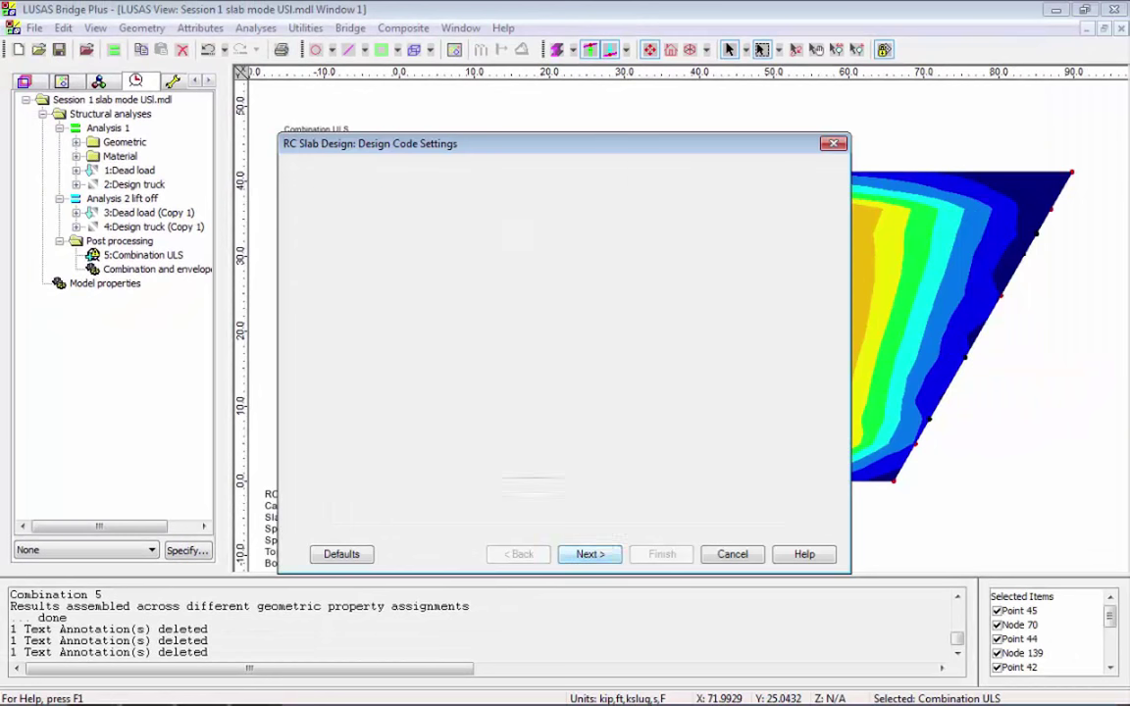
key(alt+Down)
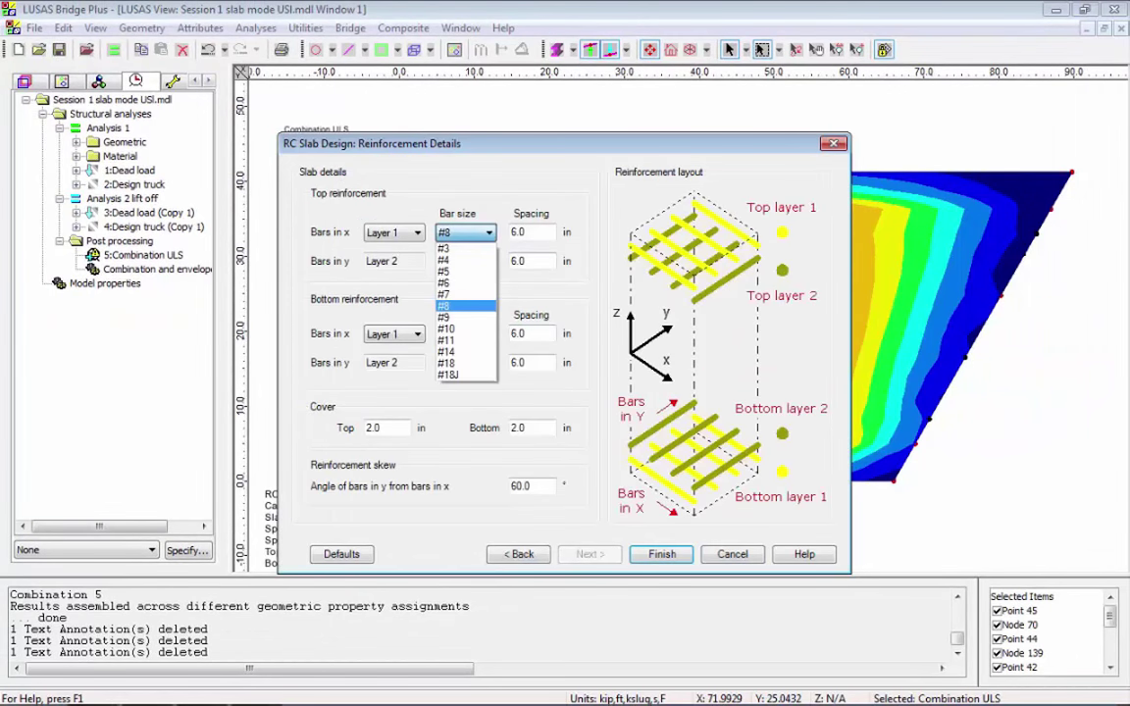
key(Down)
key(Down)
key(Return)
key(Tab)
key(alt+Down)
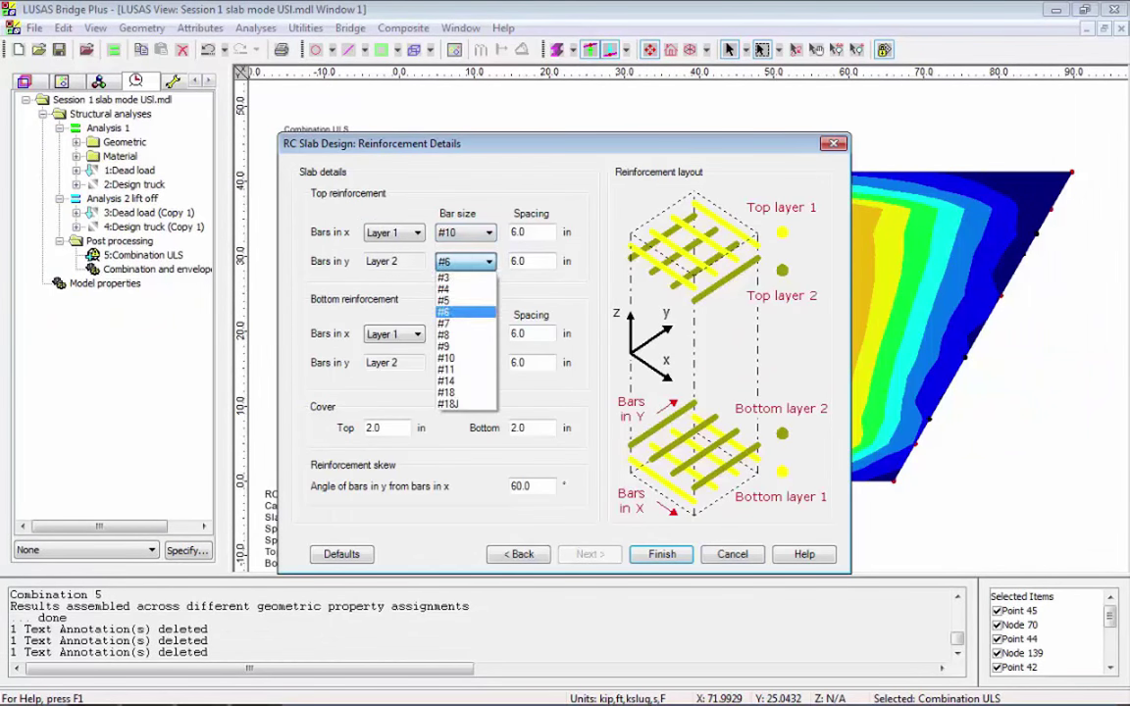
key(Down)
key(Down)
key(Return)
- Set the bottom reinforcement to #10 bars in x and #8 bars in y, and finish the slab design to update the results
key(Tab)
key(alt+Down)
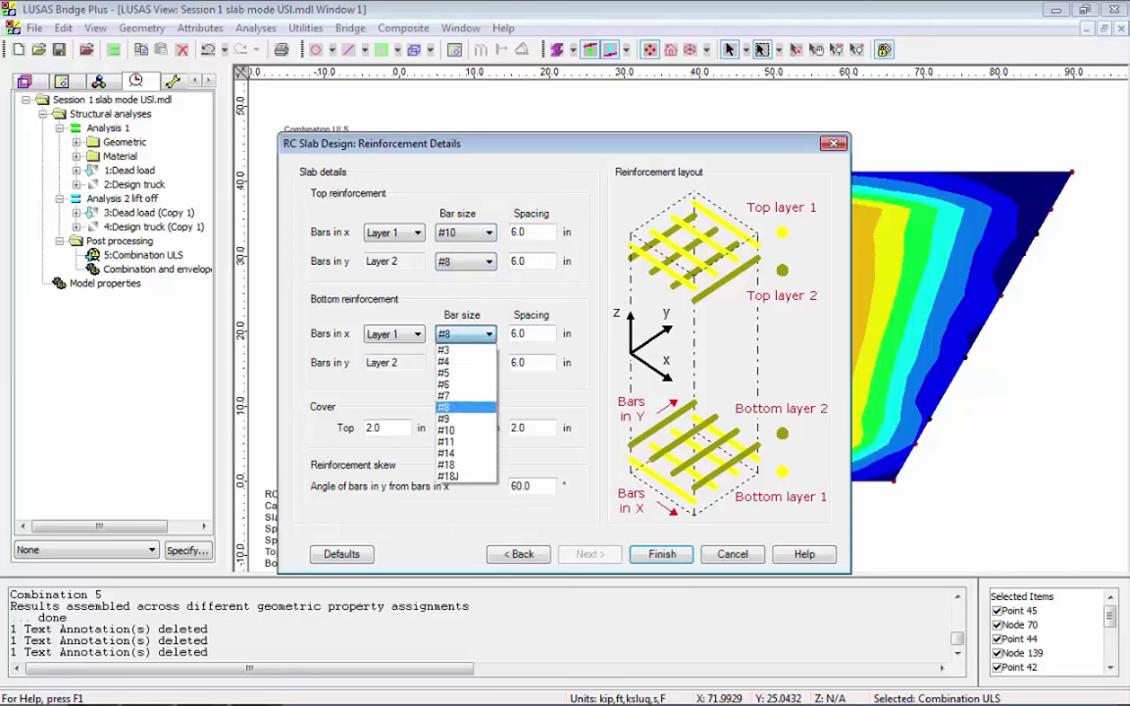
key(Down)
key(Return)
key(alt+Down)
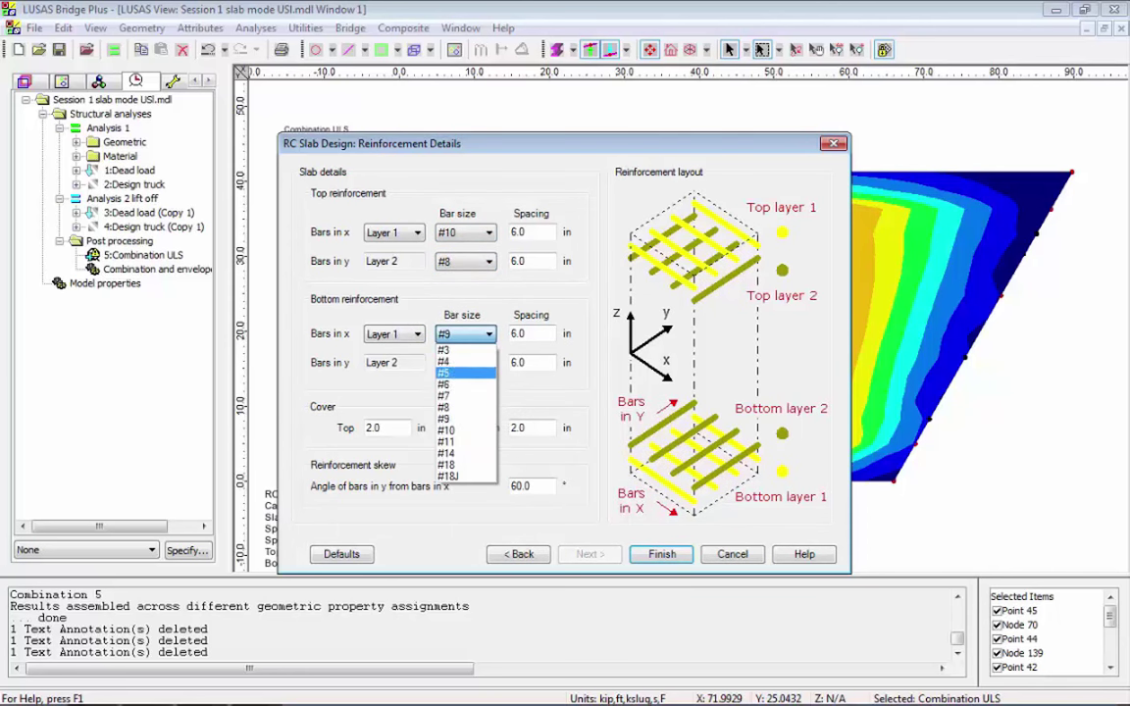
key(Down)
key(Return)
key(Tab)
key(alt+Down)
key(Down)
key(Down)
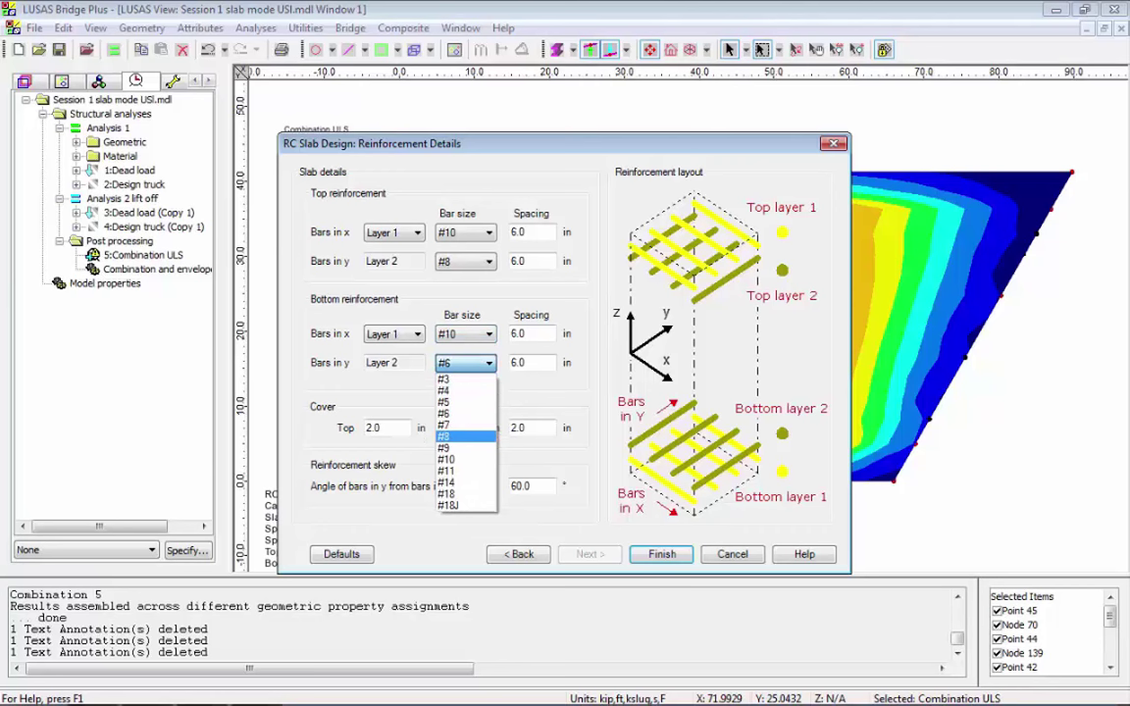
key(Return)
key(Return)
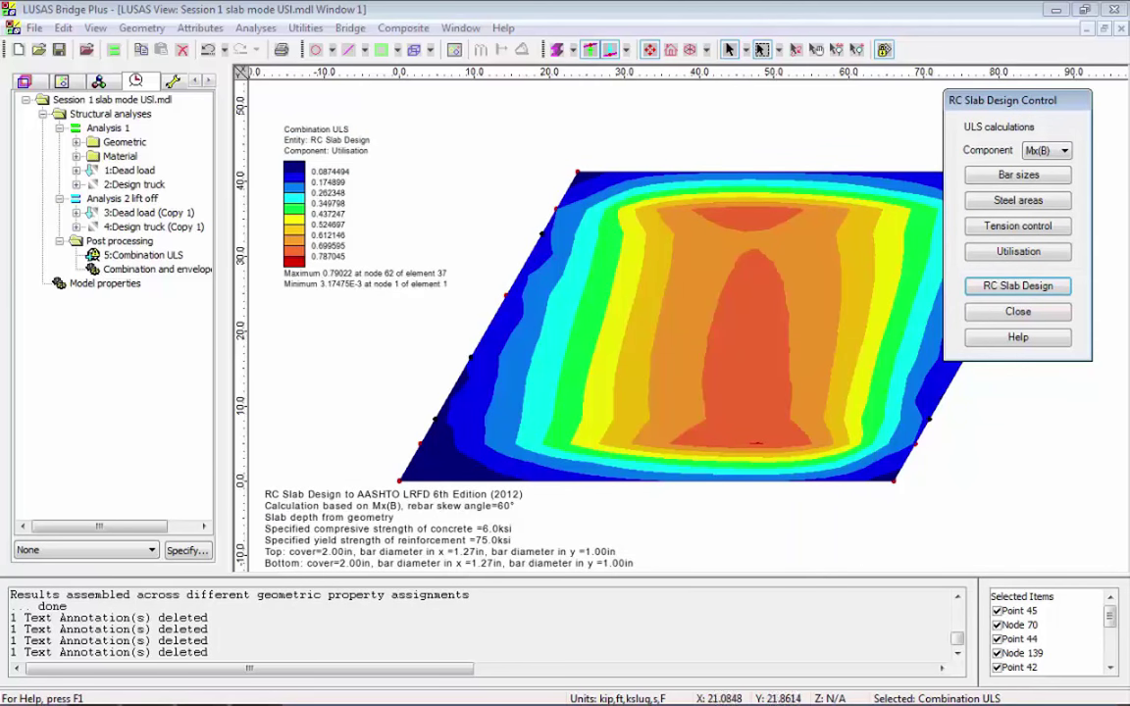